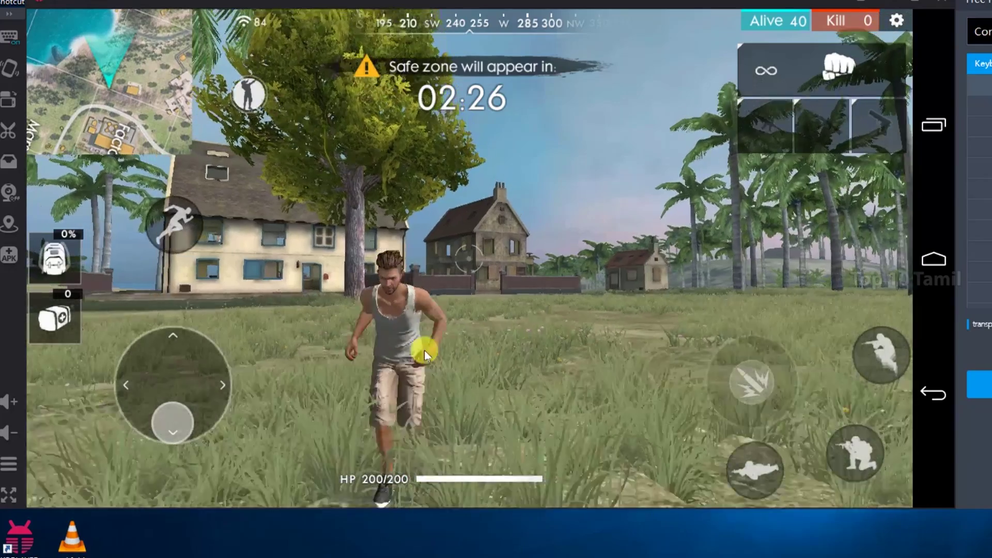
- Drag across the Free Fire map in KoPlayer to rotate the camera view
{"action": "left_click_drag", "start_coordinate": [416, 350], "coordinate": [771, 399]}
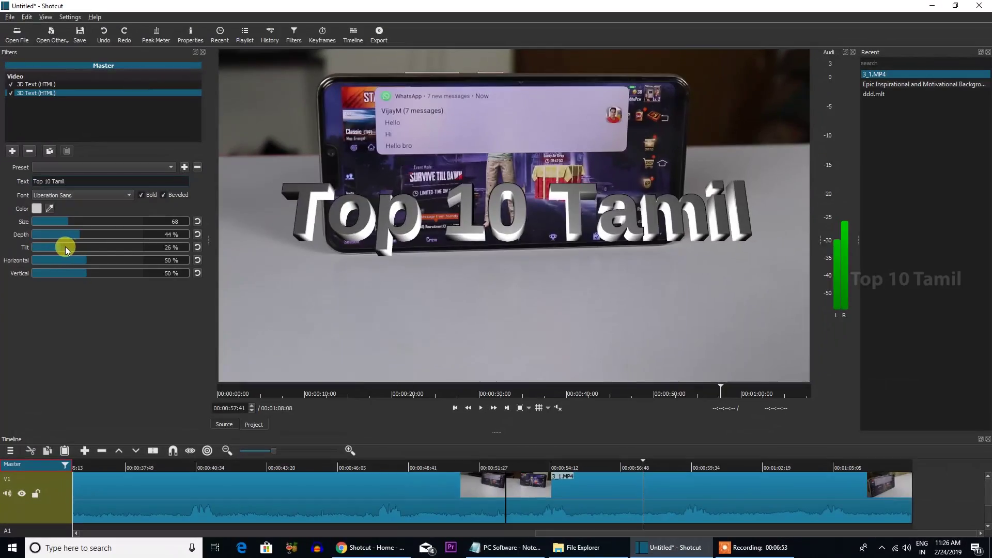
{"action": "mouse_move", "coordinate": [65, 247]}
{"action": "left_mouse_down"}
{"action": "mouse_move", "coordinate": [130, 238]}
{"action": "mouse_move", "coordinate": [82, 243]}
{"action": "left_mouse_up"}
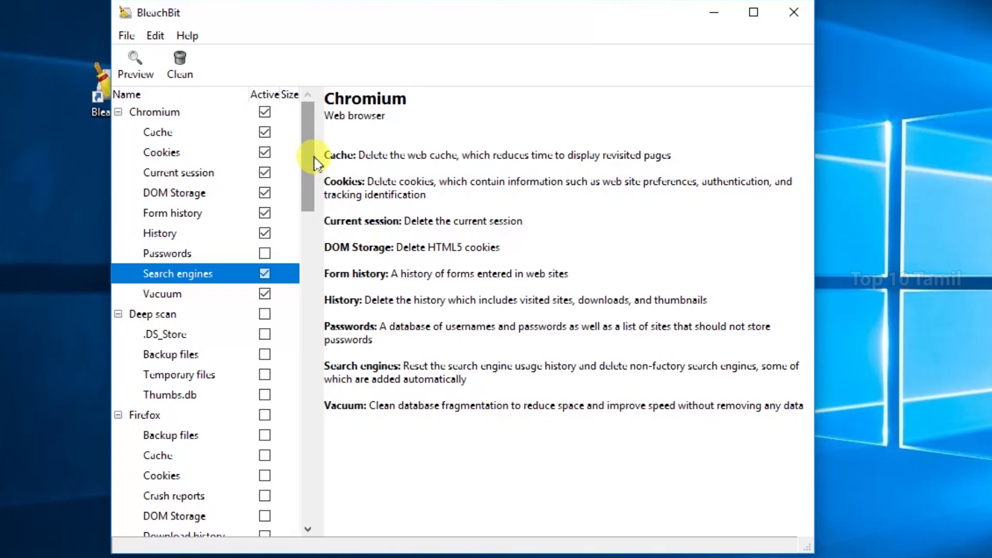
- Tick Deep scan > Temporary files, accept the slow-option warning, and run a preview
{"action": "left_click_drag", "start_coordinate": [312, 155], "coordinate": [325, 243]}
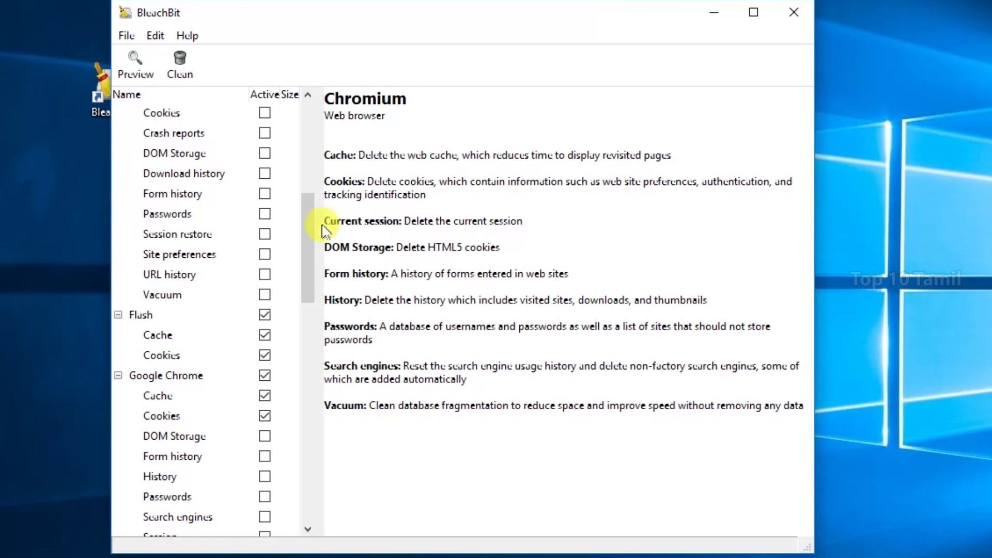
{"action": "scroll", "coordinate": [310, 233], "scroll_direction": "up", "scroll_amount": 6}
{"action": "left_click", "coordinate": [266, 375]}
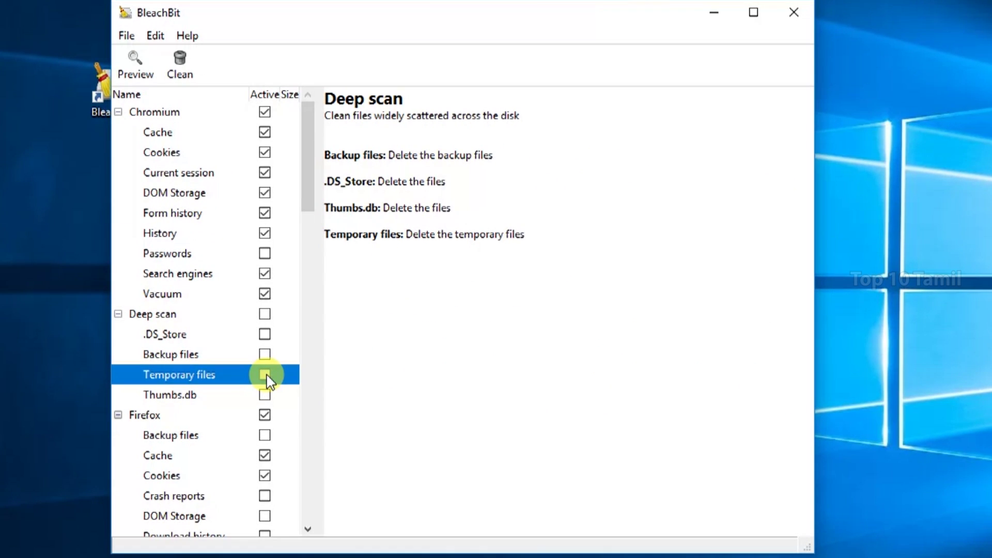
{"action": "left_click", "coordinate": [266, 375]}
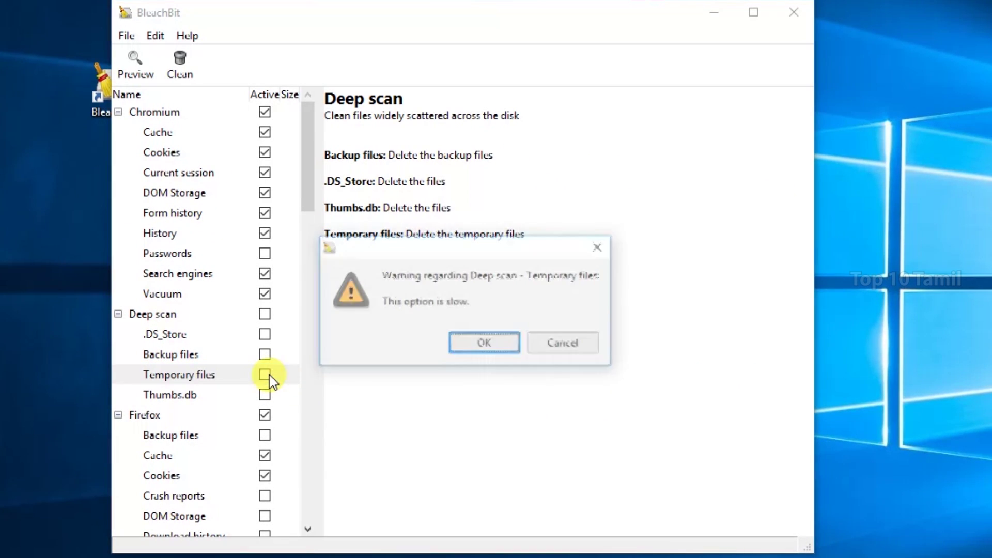
{"action": "left_click", "coordinate": [486, 342]}
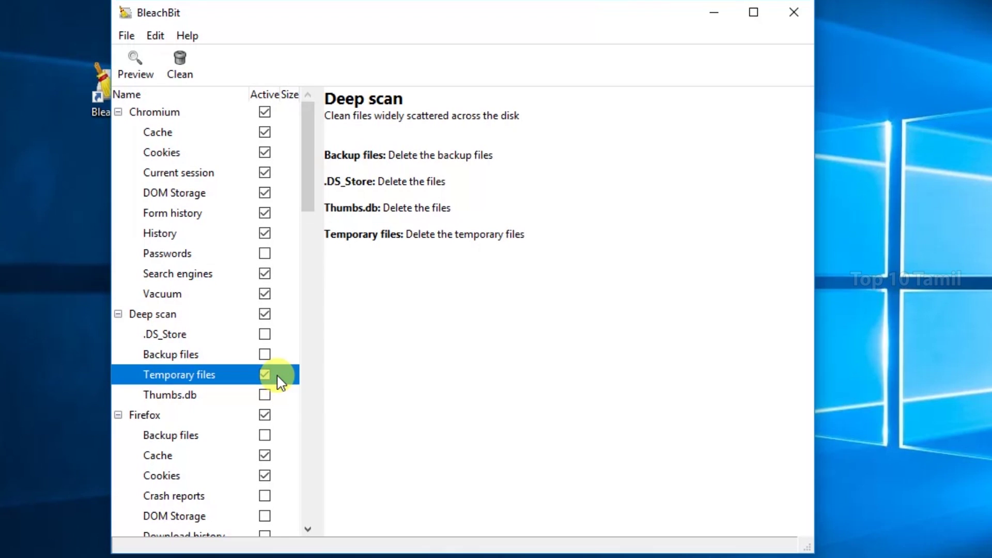
{"action": "left_click", "coordinate": [147, 82]}
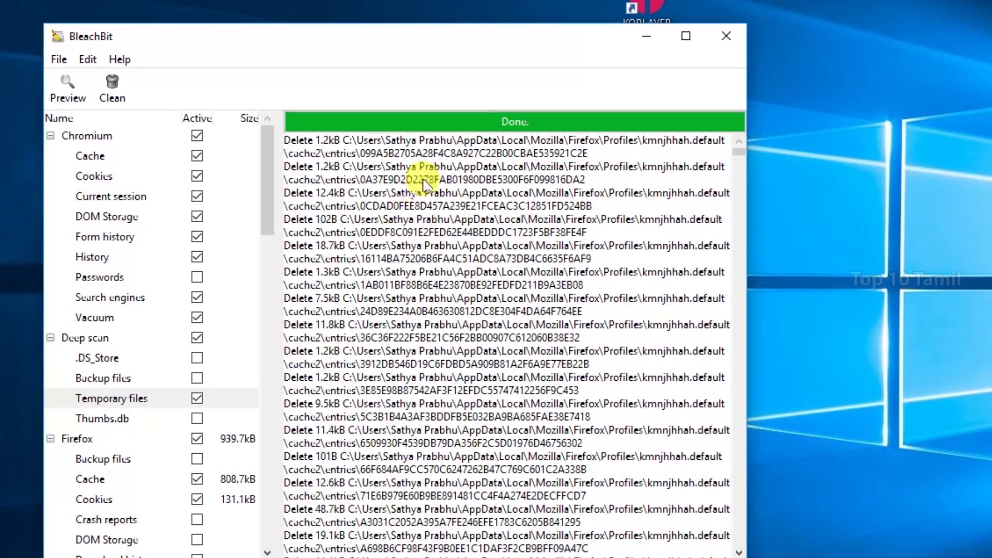
- Shift the BleachBit window slightly right, then run Clean and confirm permanent deletion
{"action": "mouse_move", "coordinate": [740, 141]}
{"action": "left_mouse_down"}
{"action": "mouse_move", "coordinate": [749, 543]}
{"action": "mouse_move", "coordinate": [746, 138]}
{"action": "left_mouse_up"}
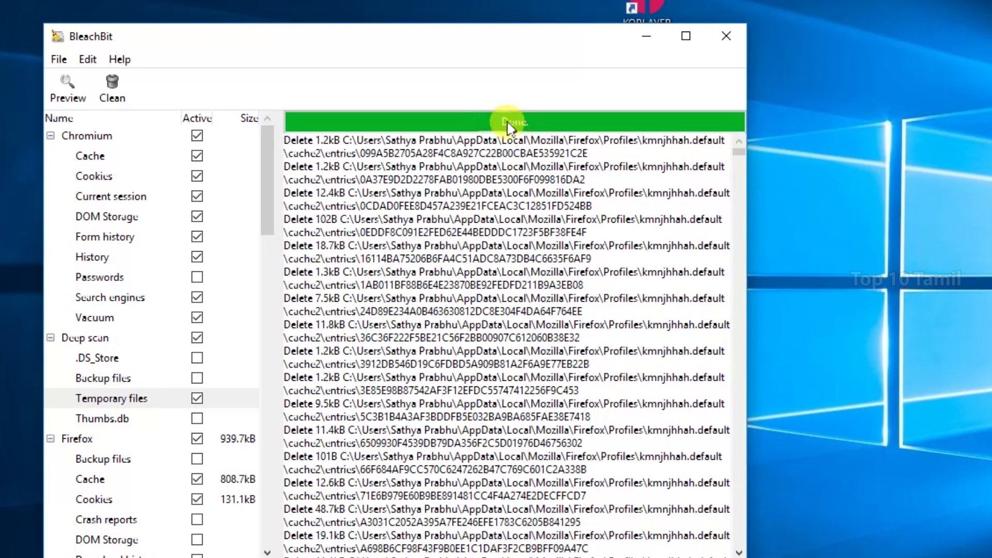
{"action": "left_click_drag", "start_coordinate": [390, 40], "coordinate": [416, 42]}
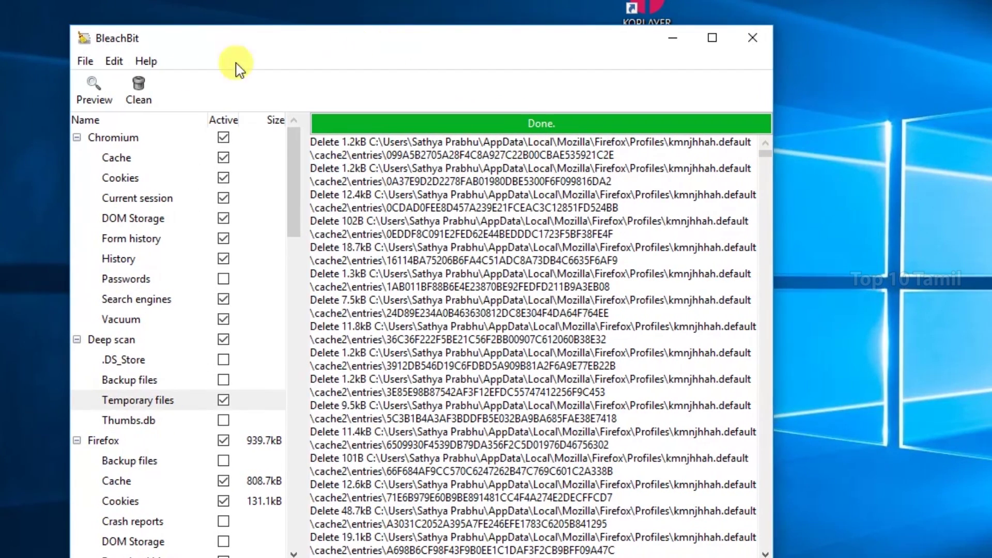
{"action": "left_click", "coordinate": [138, 97]}
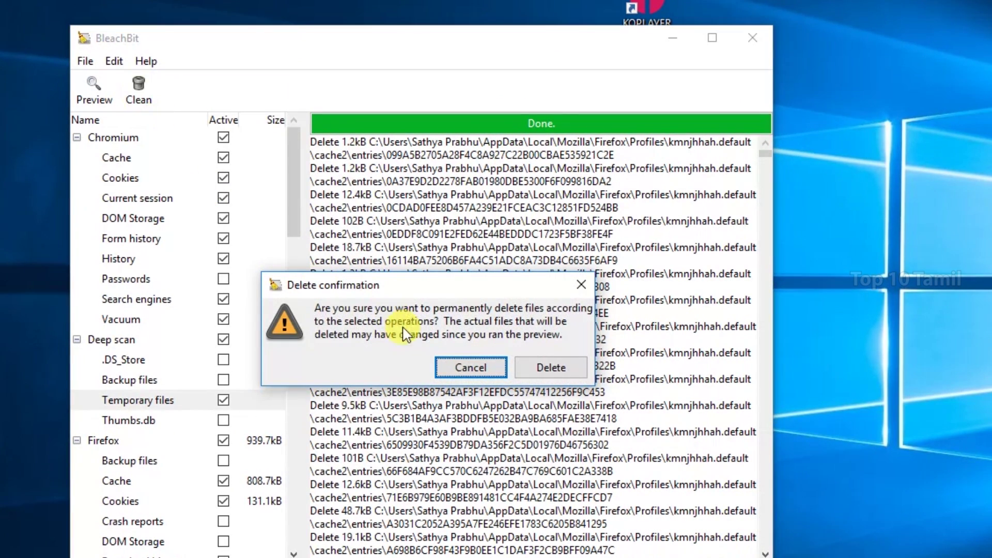
{"action": "left_click", "coordinate": [550, 370]}
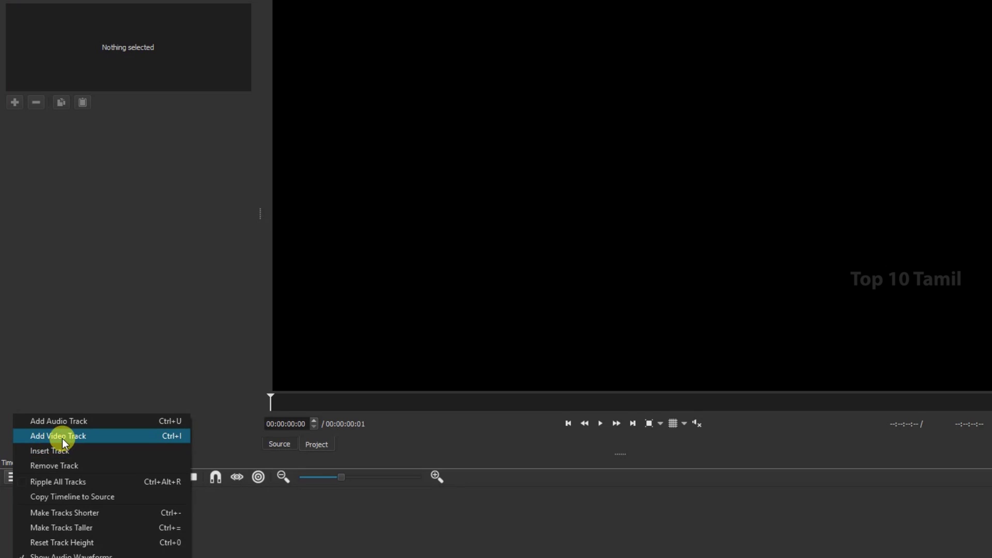
- Add a video track and append 3_1.MP4 to track V1
{"action": "left_click", "coordinate": [62, 436]}
{"action": "left_click", "coordinate": [18, 474]}
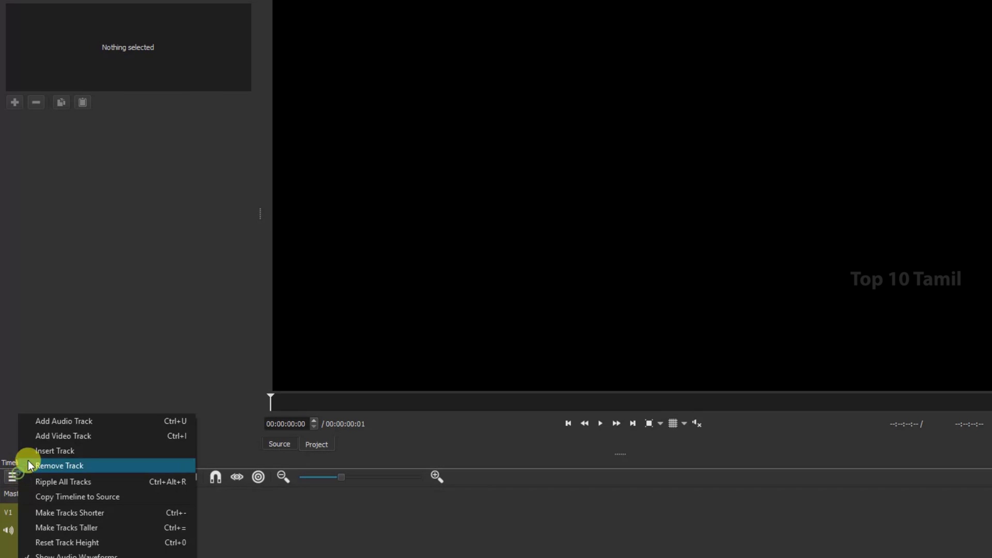
{"action": "left_click", "coordinate": [60, 422]}
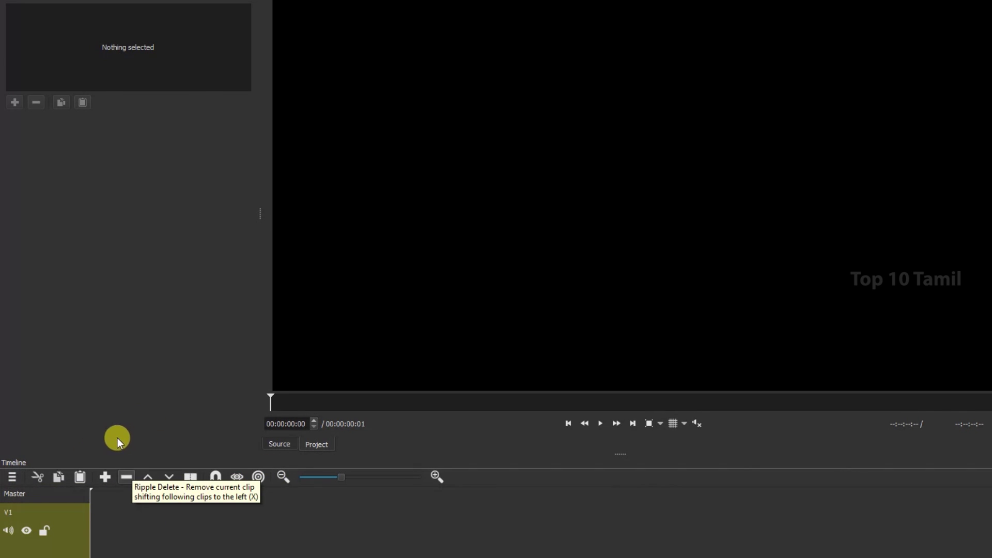
{"action": "left_click", "coordinate": [106, 478]}
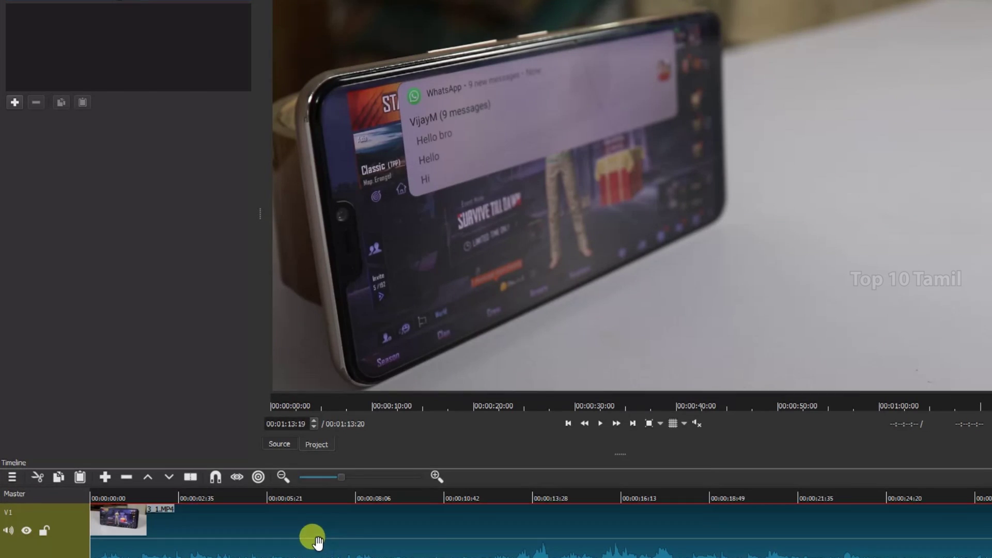
- Split 3_1.MP4 at about 11 seconds and remove one piece, leaving 00:01:07:49
{"action": "left_click", "coordinate": [461, 498]}
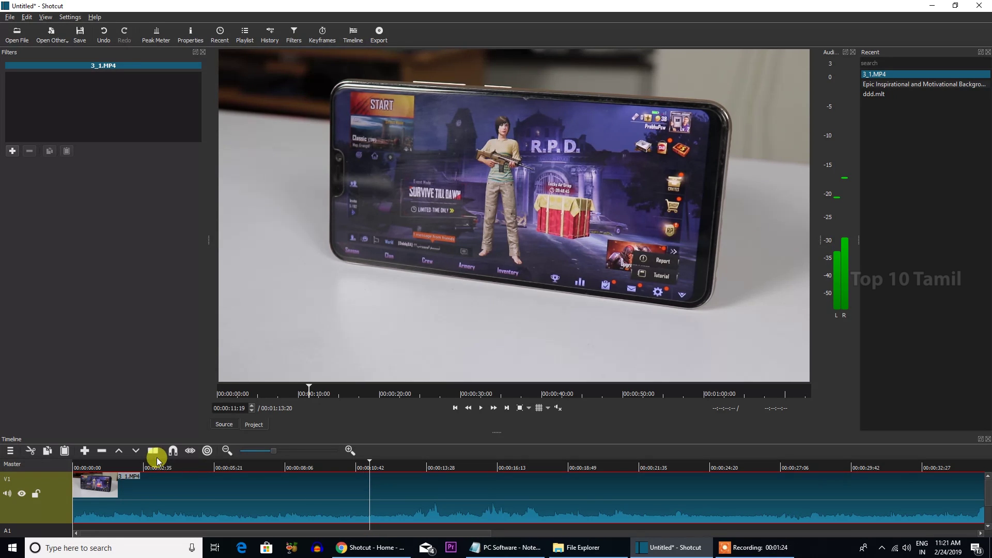
{"action": "left_click", "coordinate": [157, 457]}
{"action": "left_click_drag", "start_coordinate": [377, 462], "coordinate": [500, 462]}
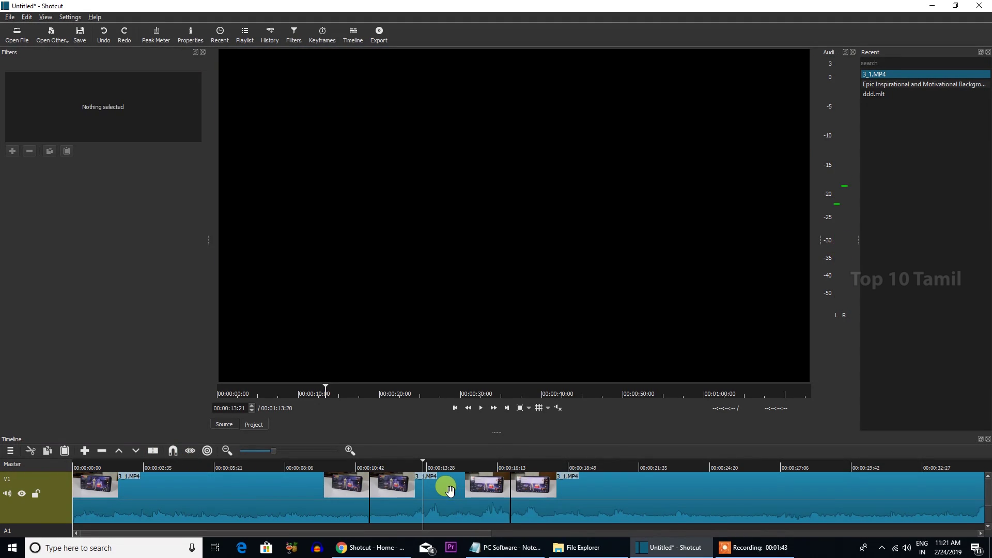
{"action": "right_click", "coordinate": [450, 490]}
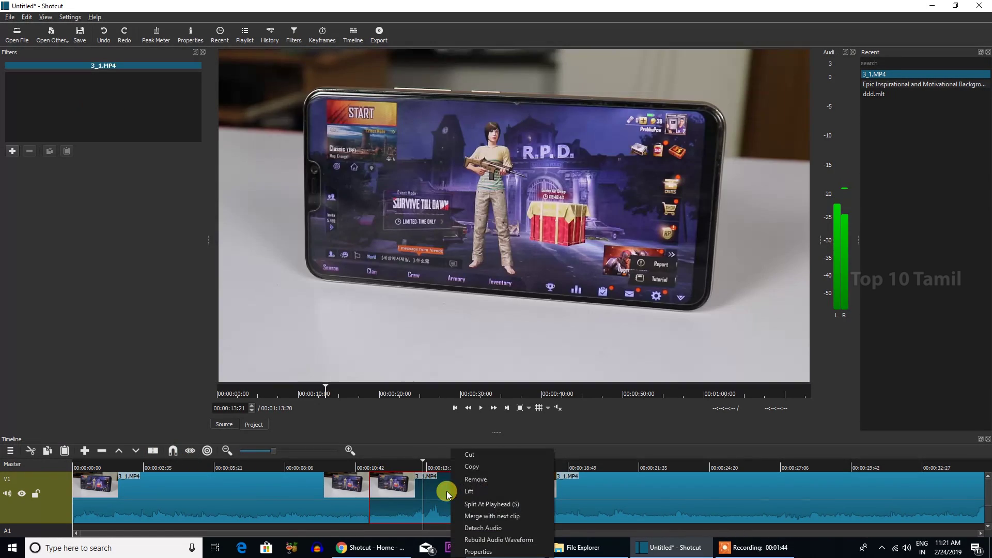
{"action": "left_click", "coordinate": [476, 479]}
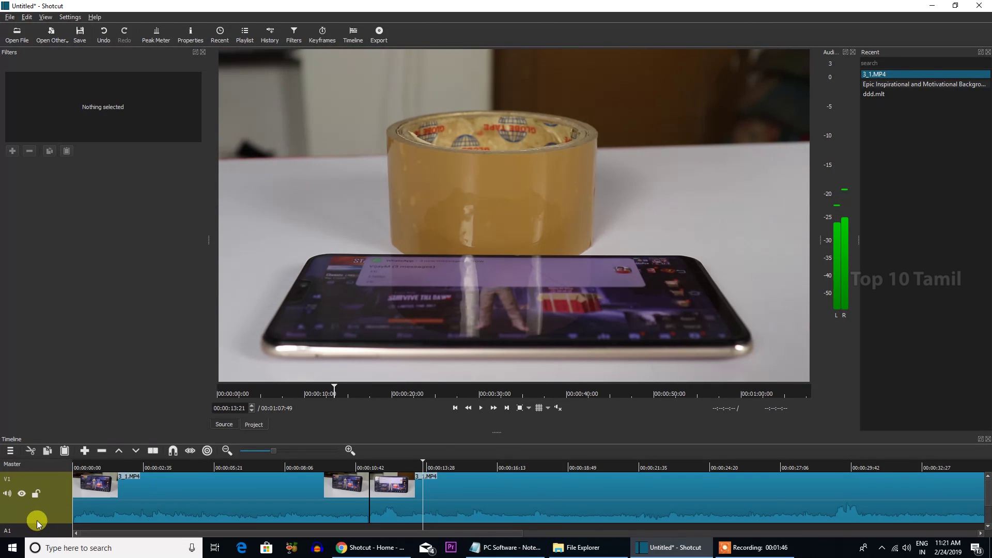
- Return the playhead near the start and select the 3_1.MP4 clip
{"action": "scroll", "coordinate": [42, 517], "scroll_direction": "down", "scroll_amount": 2}
{"action": "left_click", "coordinate": [99, 502]}
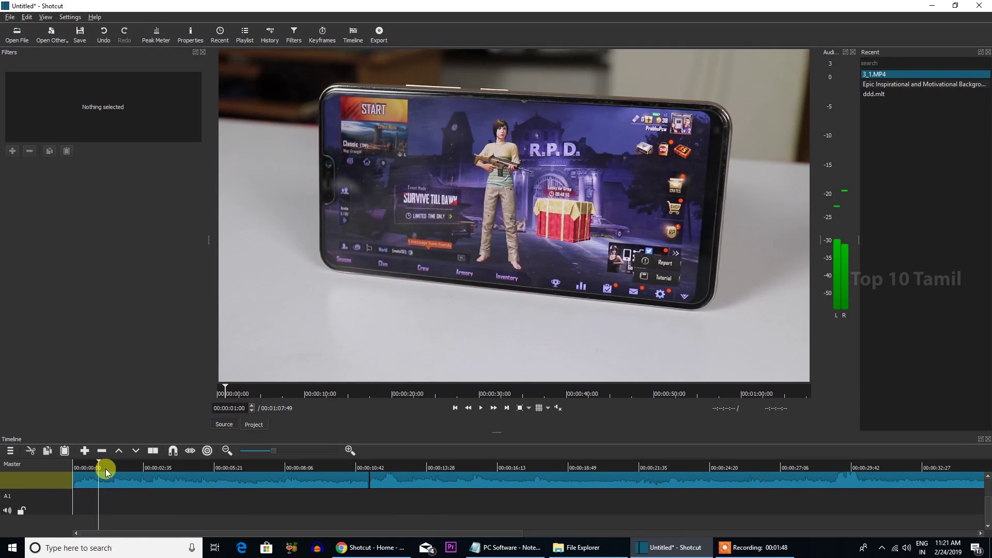
{"action": "scroll", "coordinate": [166, 505], "scroll_direction": "up", "scroll_amount": 2}
{"action": "left_click", "coordinate": [143, 480]}
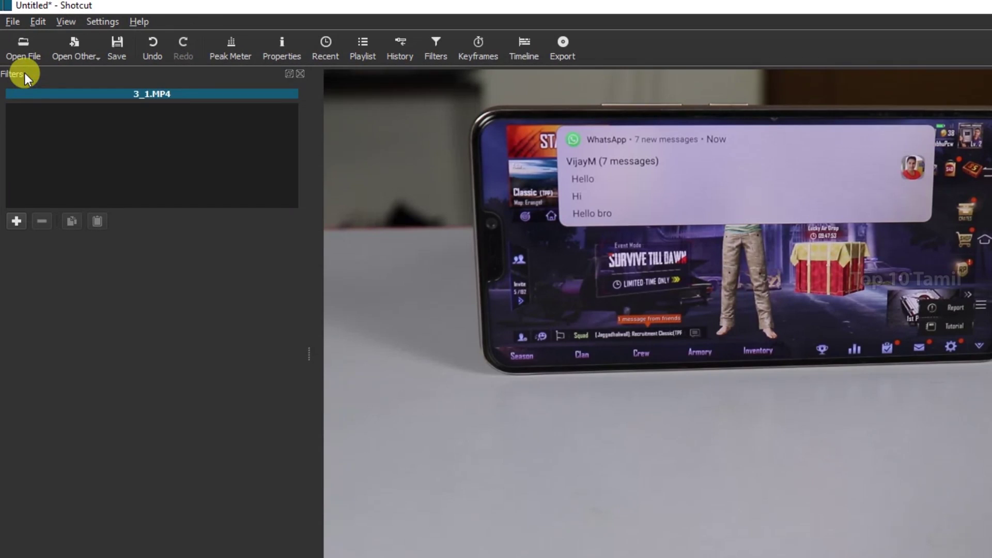
- Add the Video > 3D Text (HTML) filter to the master output
{"action": "left_click", "coordinate": [15, 224]}
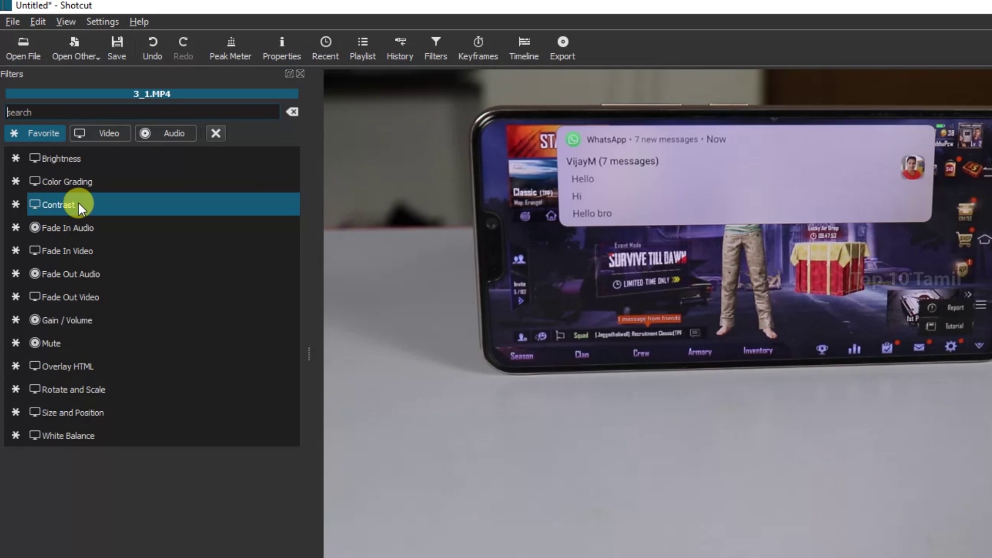
{"action": "key", "text": "ctrl+z"}
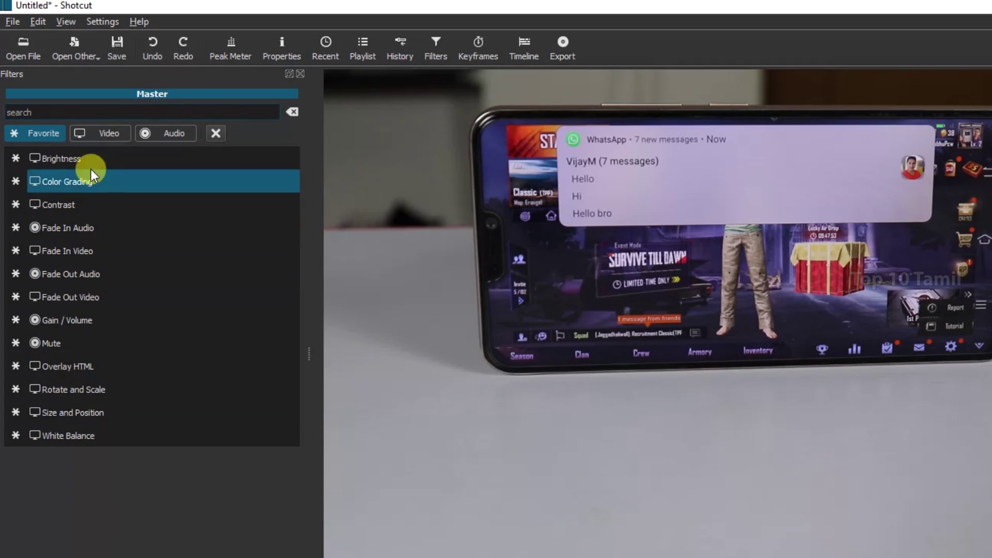
{"action": "left_click", "coordinate": [102, 136]}
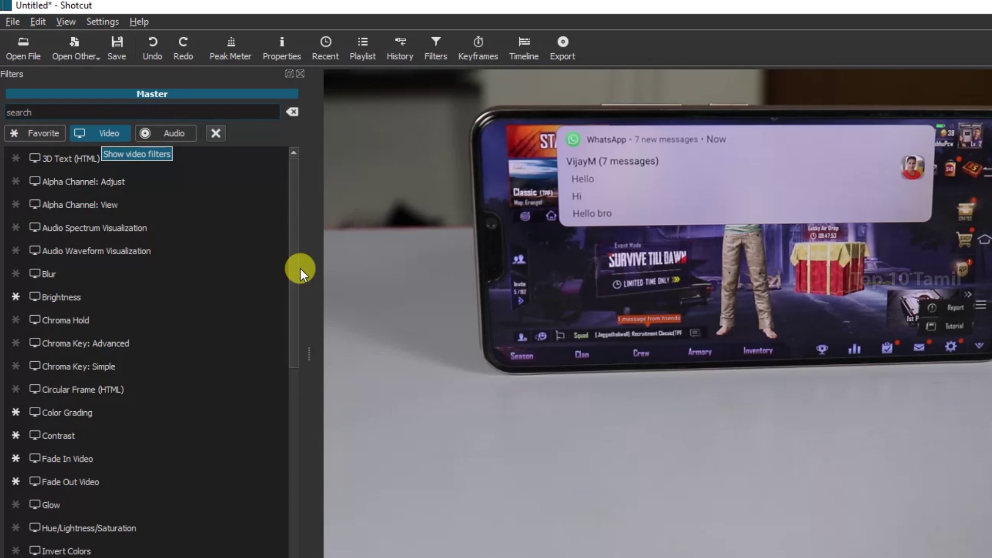
{"action": "left_click_drag", "start_coordinate": [290, 222], "coordinate": [317, 173]}
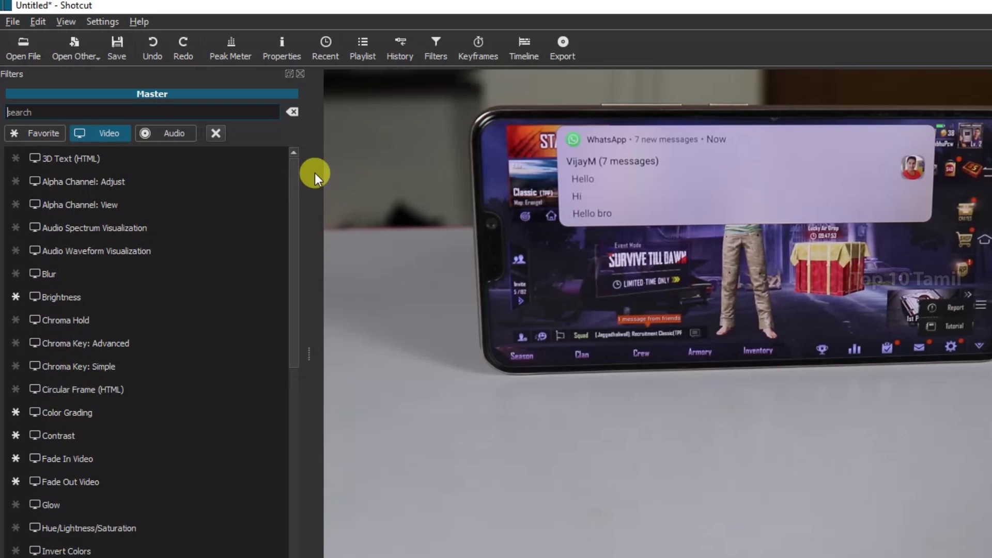
{"action": "left_click", "coordinate": [58, 159]}
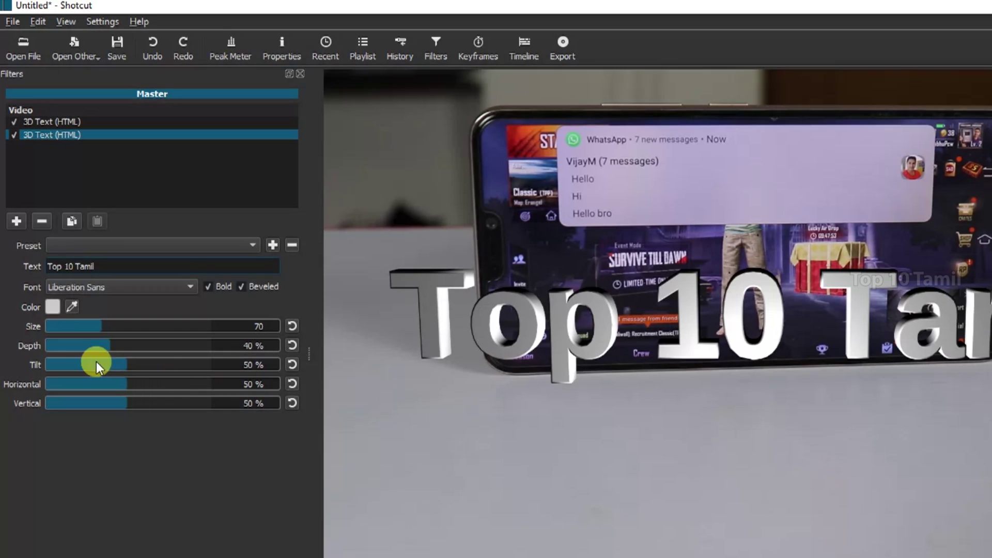
- Set the 3D text size to 68, depth to 44% and tilt to about 47%
{"action": "mouse_move", "coordinate": [88, 327]}
{"action": "left_mouse_down"}
{"action": "mouse_move", "coordinate": [66, 327]}
{"action": "mouse_move", "coordinate": [103, 327]}
{"action": "left_mouse_up"}
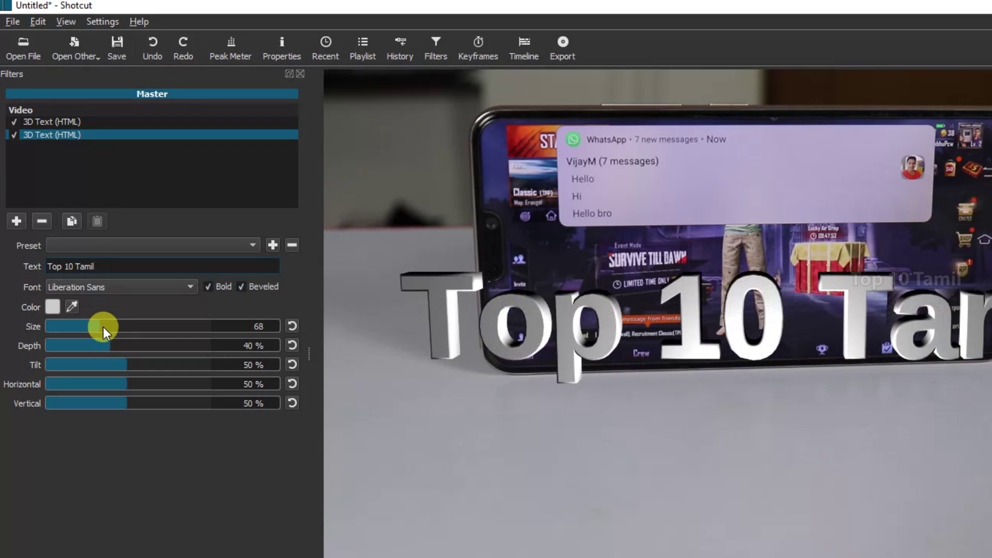
{"action": "left_click", "coordinate": [83, 346]}
{"action": "left_click", "coordinate": [119, 344]}
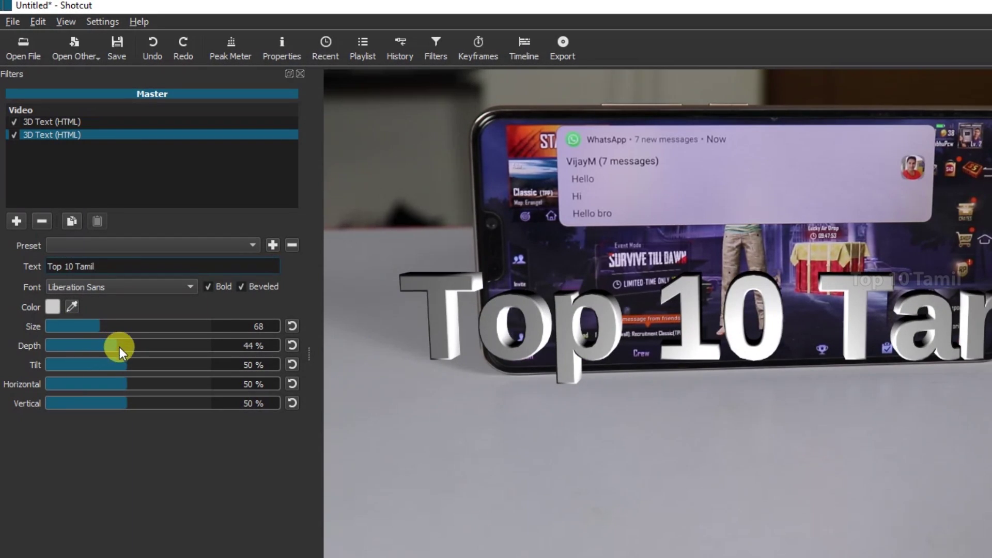
{"action": "left_click", "coordinate": [101, 365]}
{"action": "left_click_drag", "start_coordinate": [101, 364], "coordinate": [159, 402]}
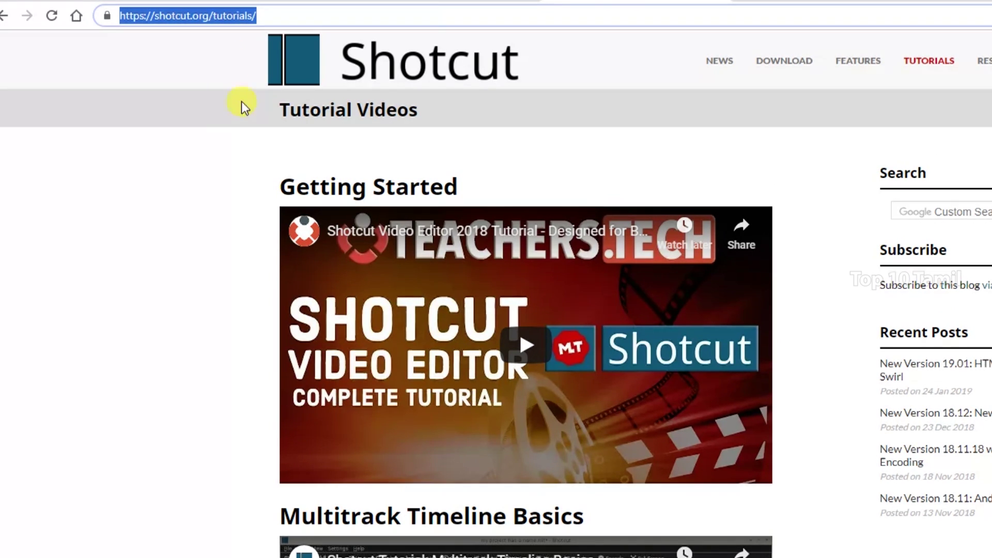
- Scroll through the Shotcut tutorials page, then select the address bar to go to ninite.com
{"action": "scroll", "coordinate": [434, 272], "scroll_direction": "down", "scroll_amount": 2}
{"action": "scroll", "coordinate": [434, 272], "scroll_direction": "down", "scroll_amount": 3}
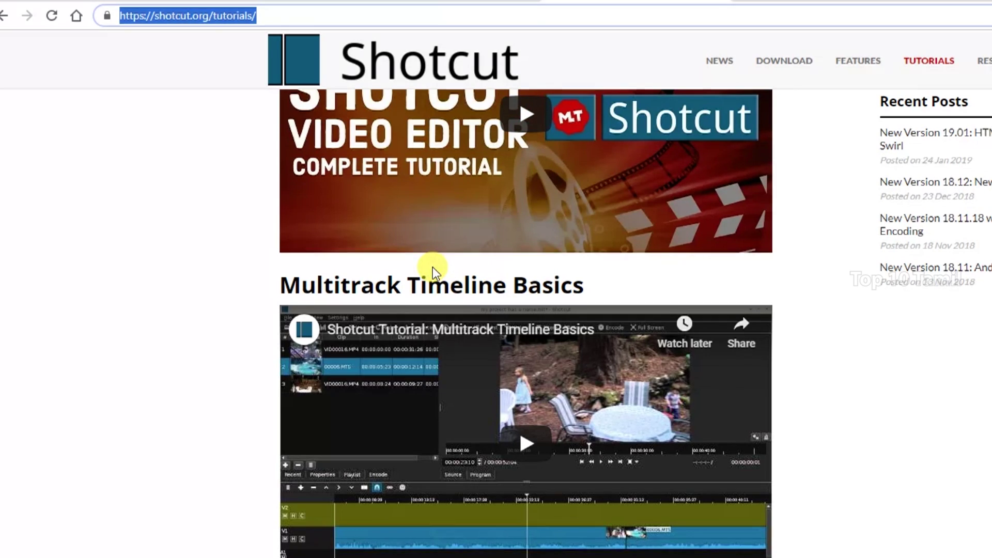
{"action": "scroll", "coordinate": [467, 312], "scroll_direction": "down", "scroll_amount": 1}
{"action": "scroll", "coordinate": [506, 351], "scroll_direction": "down", "scroll_amount": 3}
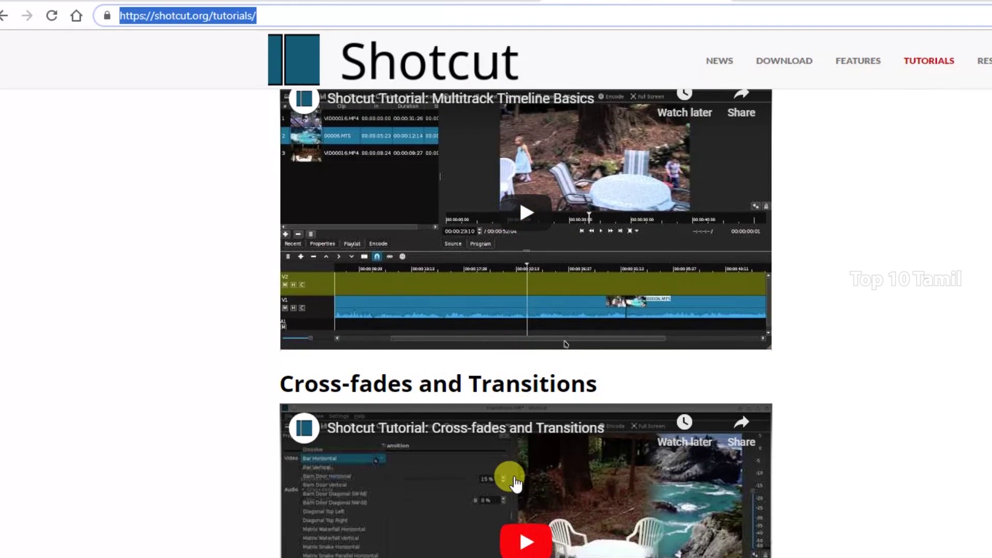
{"action": "scroll", "coordinate": [512, 476], "scroll_direction": "down", "scroll_amount": 4}
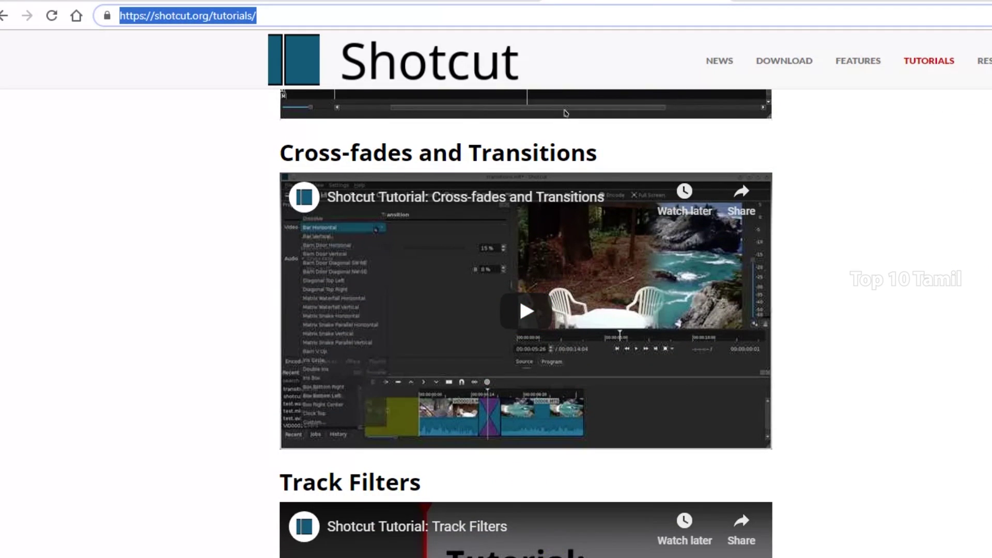
{"action": "scroll", "coordinate": [565, 113], "scroll_direction": "down", "scroll_amount": 8}
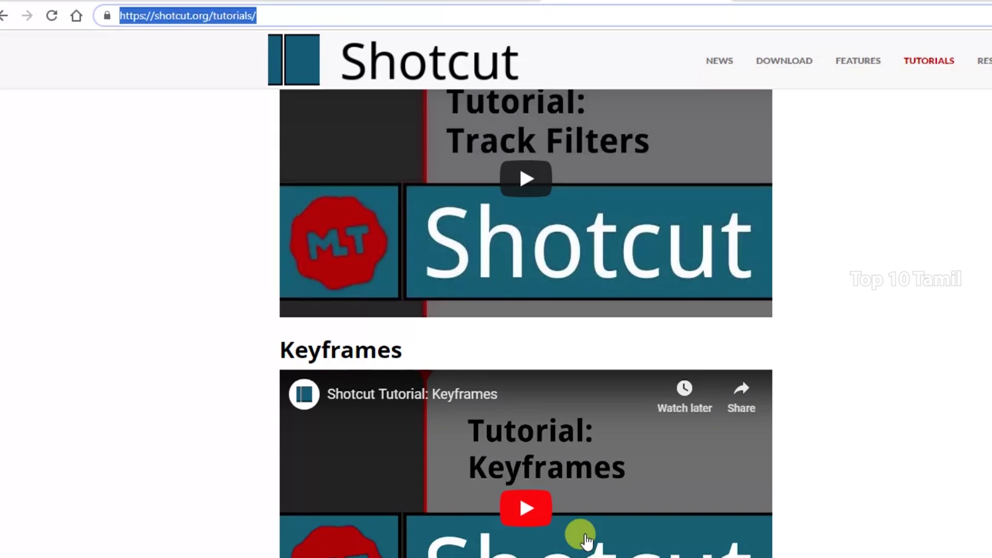
{"action": "scroll", "coordinate": [587, 543], "scroll_direction": "up", "scroll_amount": 8}
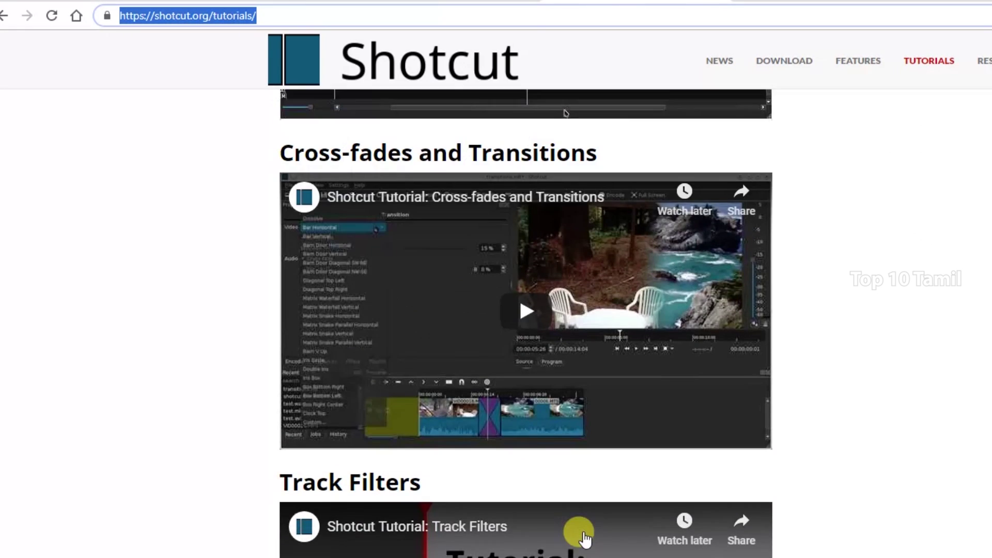
{"action": "scroll", "coordinate": [584, 539], "scroll_direction": "up", "scroll_amount": 10}
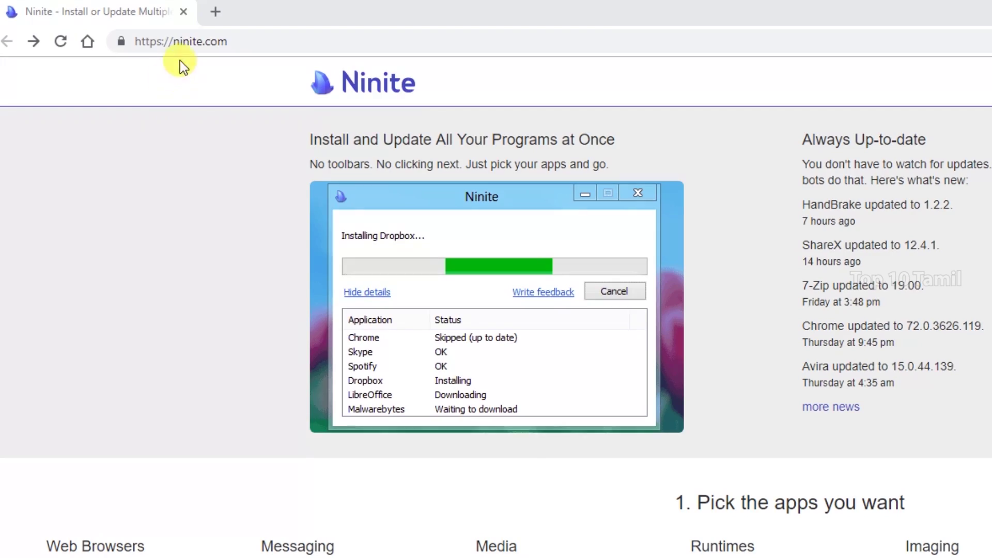
{"action": "left_click", "coordinate": [184, 46]}
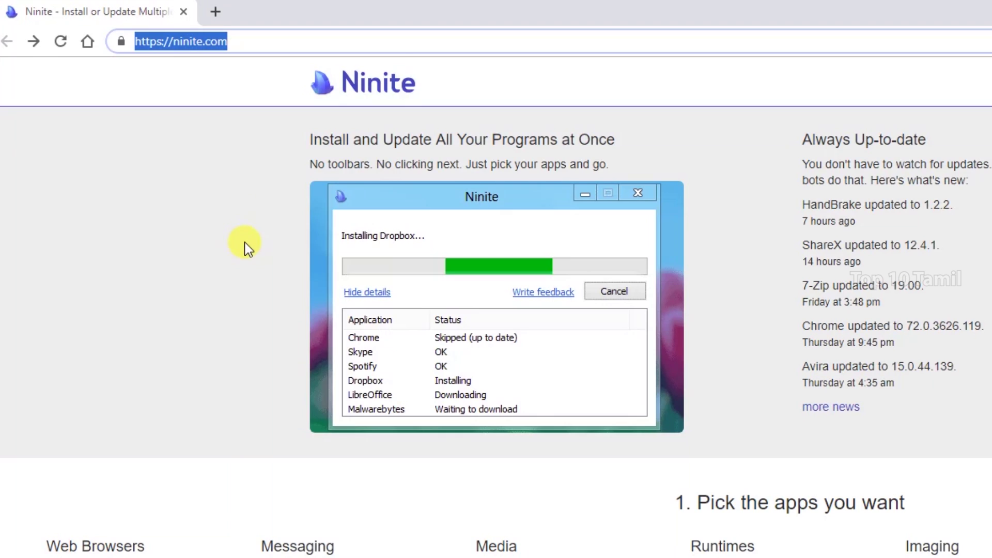
- Tick Chrome, Firefox, VLC, Audacity, WinRAR and Avast, then request the custom Ninite installer
{"action": "scroll", "coordinate": [247, 248], "scroll_direction": "down", "scroll_amount": 3}
{"action": "scroll", "coordinate": [243, 253], "scroll_direction": "down", "scroll_amount": 3}
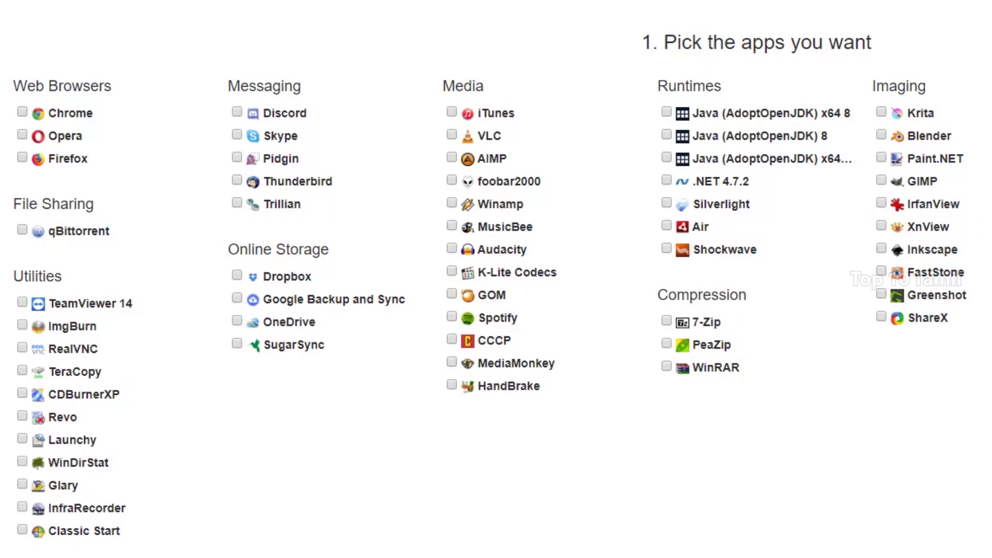
{"action": "left_click", "coordinate": [22, 111]}
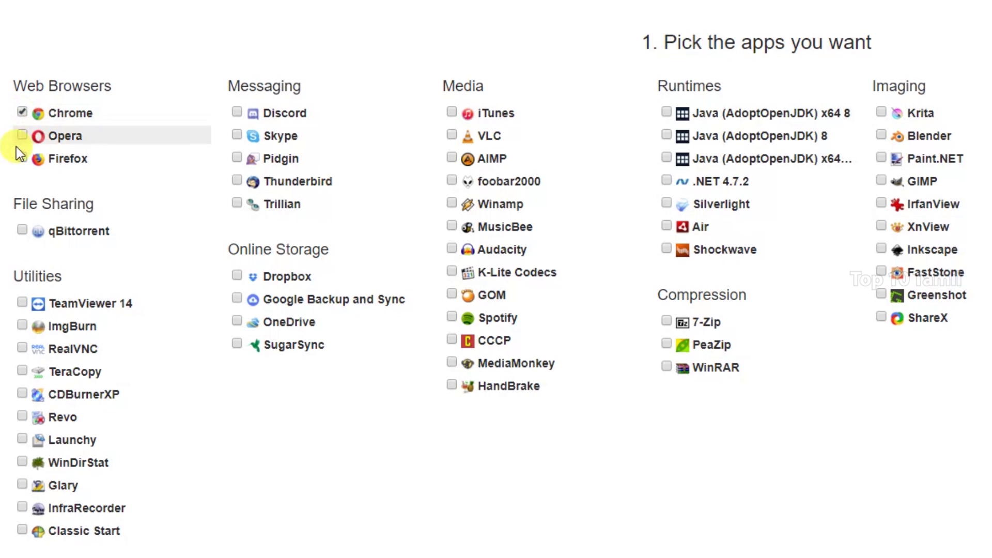
{"action": "left_click", "coordinate": [22, 156]}
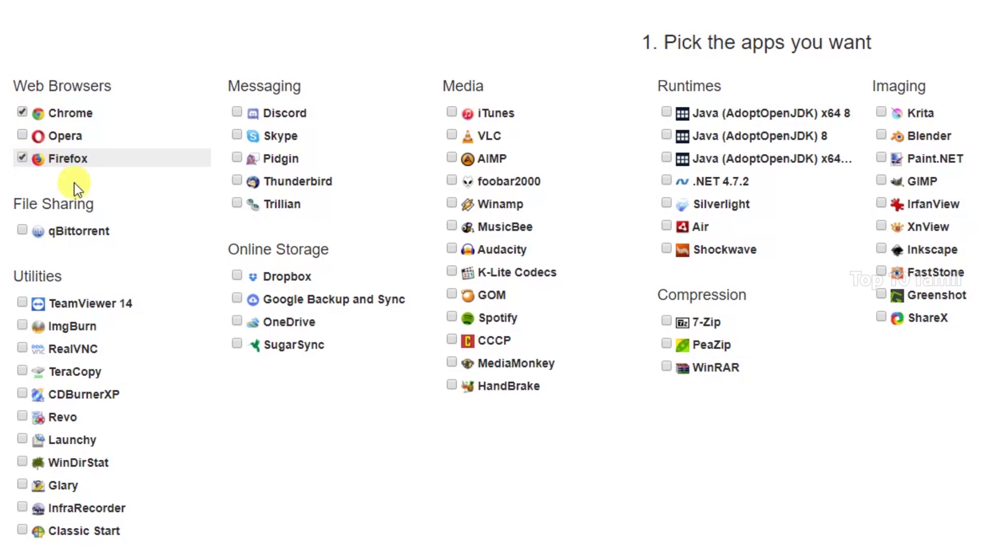
{"action": "left_click", "coordinate": [452, 135]}
{"action": "left_click", "coordinate": [450, 248]}
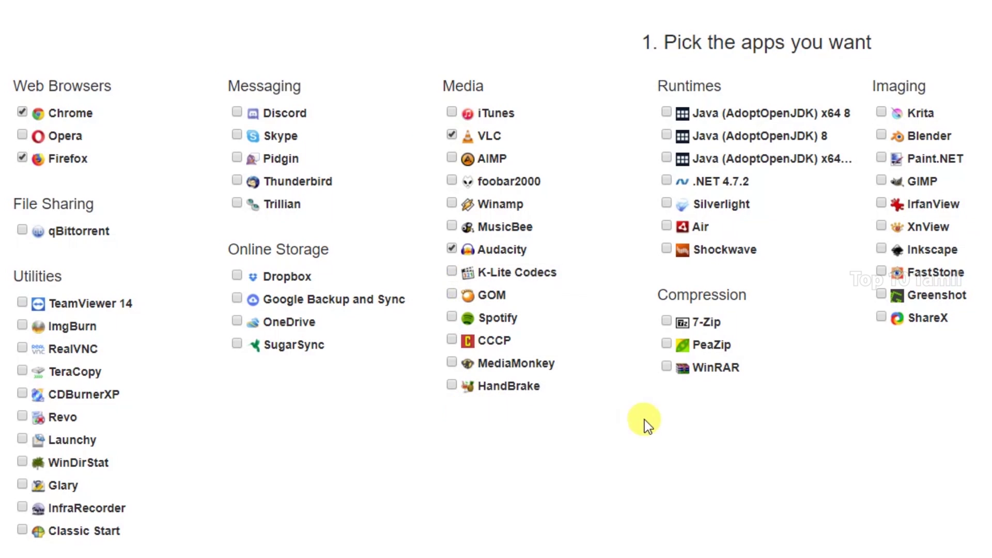
{"action": "left_click", "coordinate": [666, 366]}
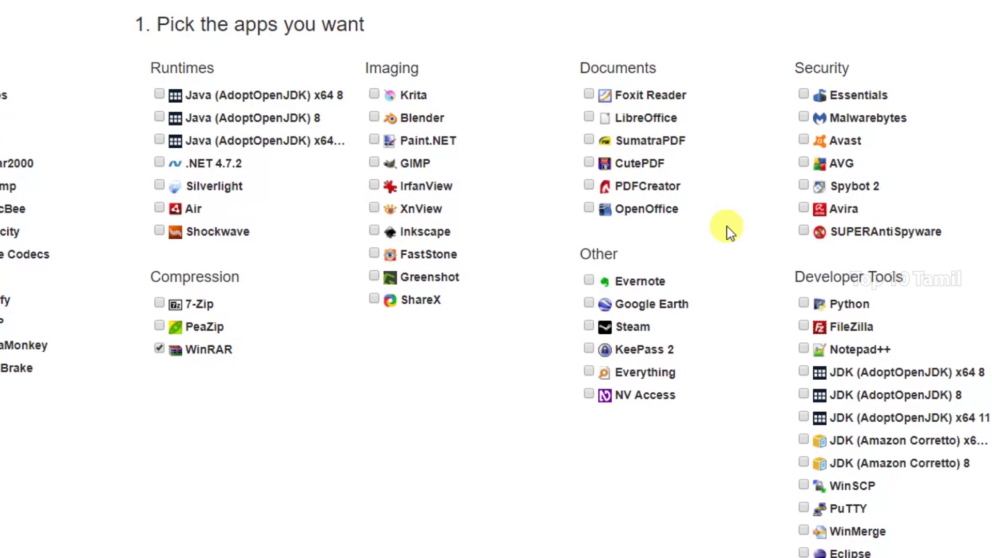
{"action": "left_click", "coordinate": [804, 142]}
{"action": "scroll", "coordinate": [244, 430], "scroll_direction": "down", "scroll_amount": 5}
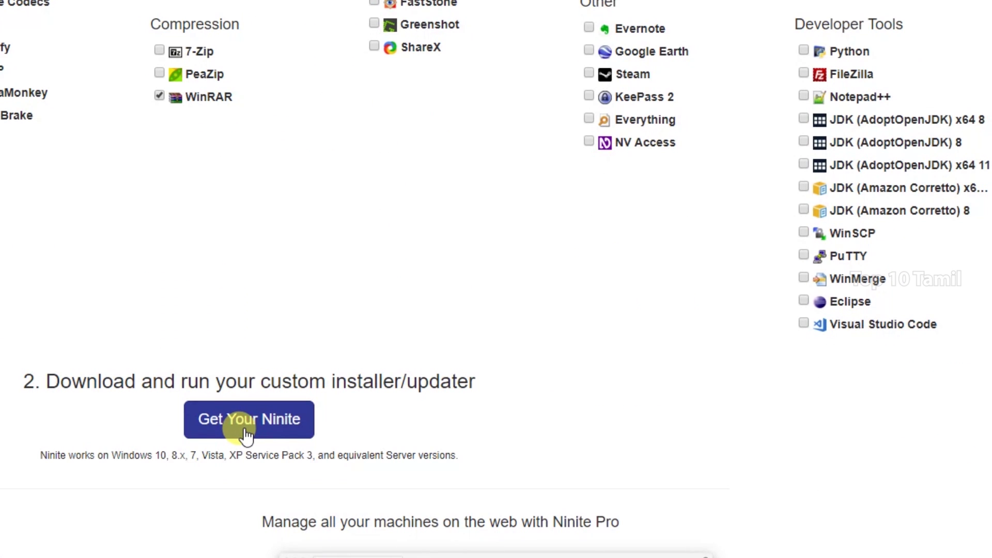
{"action": "left_click", "coordinate": [246, 435]}
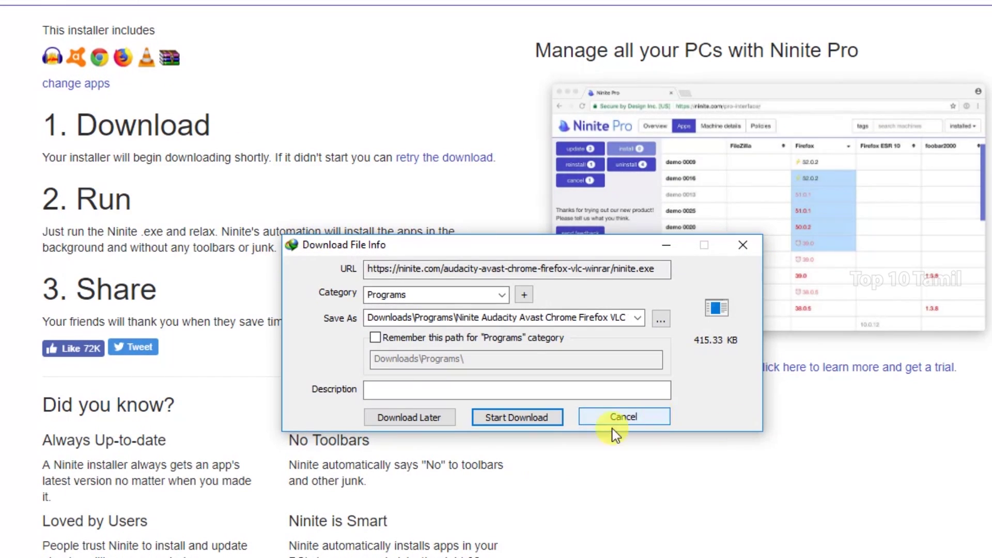
- Download the Ninite installer in Internet Download Manager and open it when complete
{"action": "left_click", "coordinate": [528, 415]}
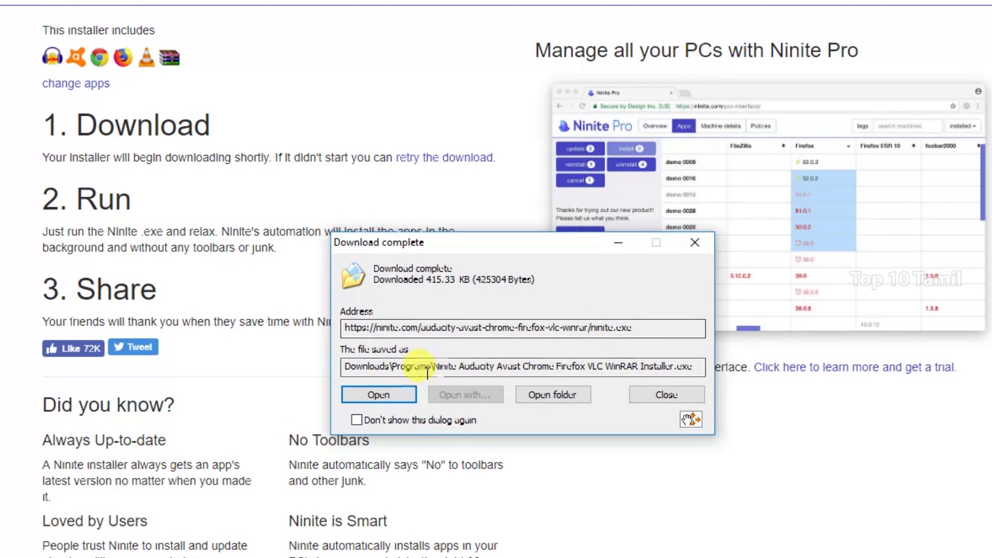
{"action": "left_click", "coordinate": [392, 392]}
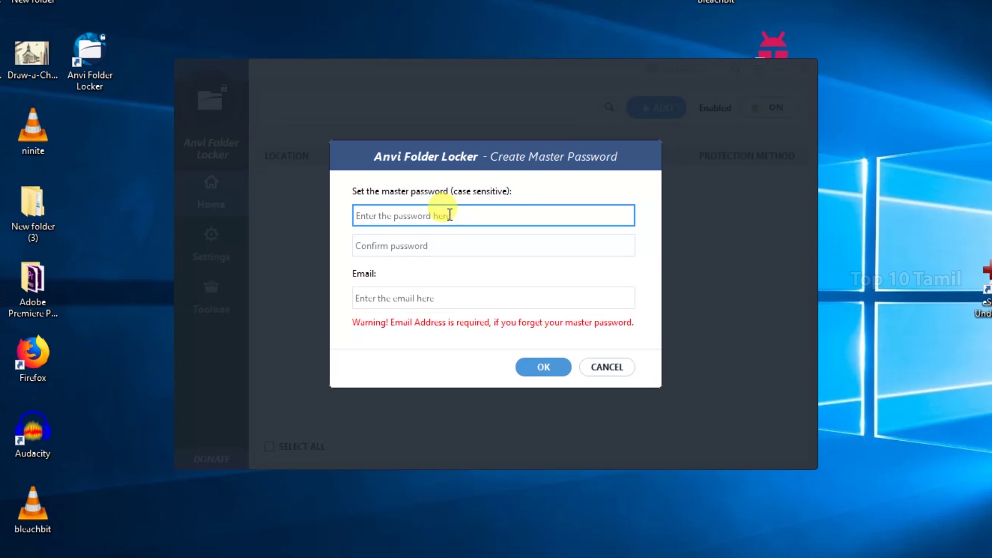
- Enter and confirm a master password, add a recovery e-mail address, and confirm
{"action": "type", "text": "1"}
{"action": "left_click", "coordinate": [449, 247]}
{"action": "type", "text": "123456789012"}
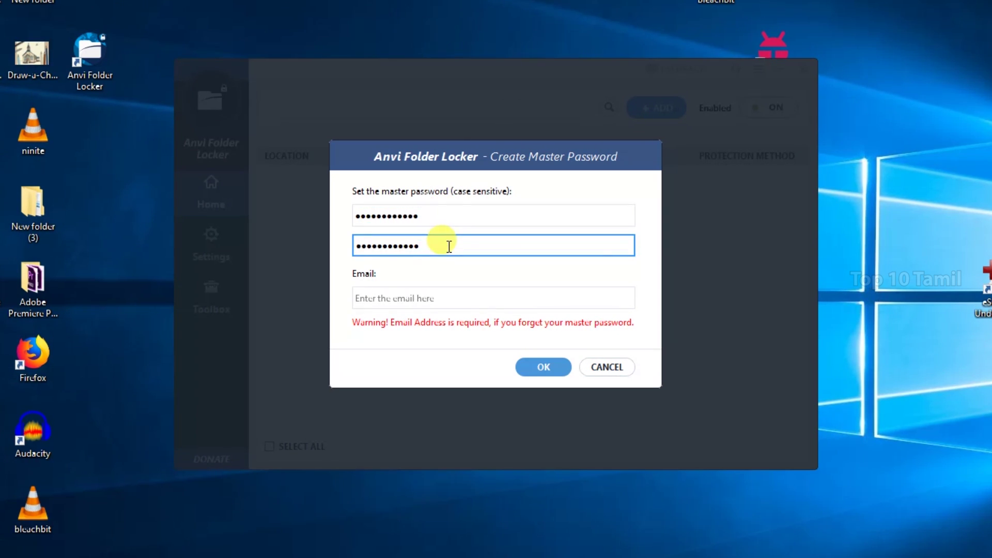
{"action": "left_click", "coordinate": [414, 295]}
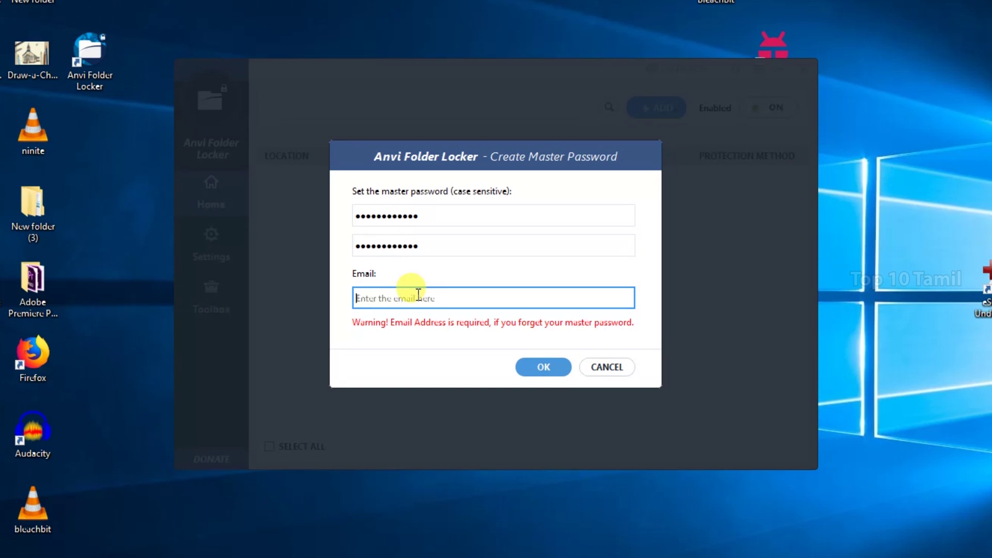
{"action": "left_click", "coordinate": [563, 368]}
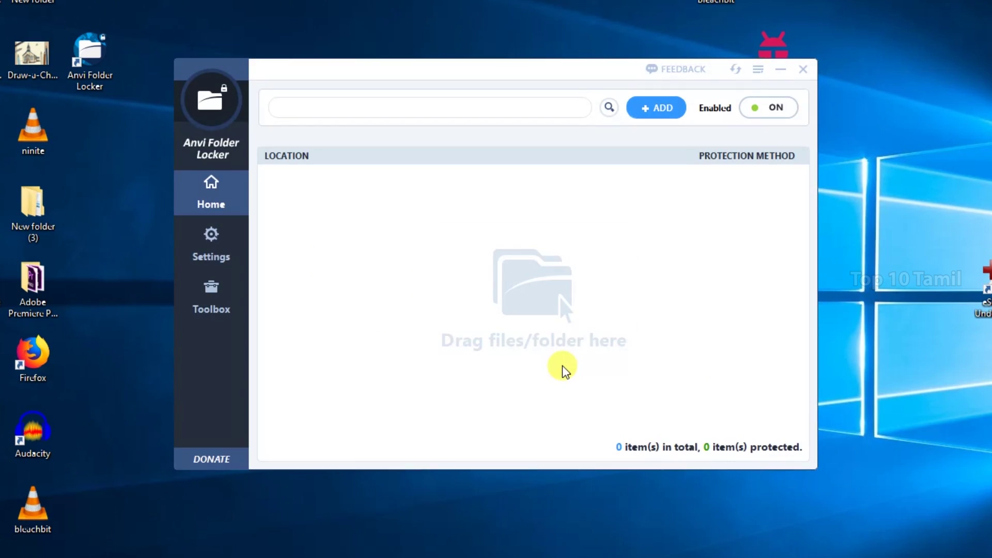
- Add New folder (5), set its protection method to Lock, and close the app
{"action": "left_click", "coordinate": [652, 115]}
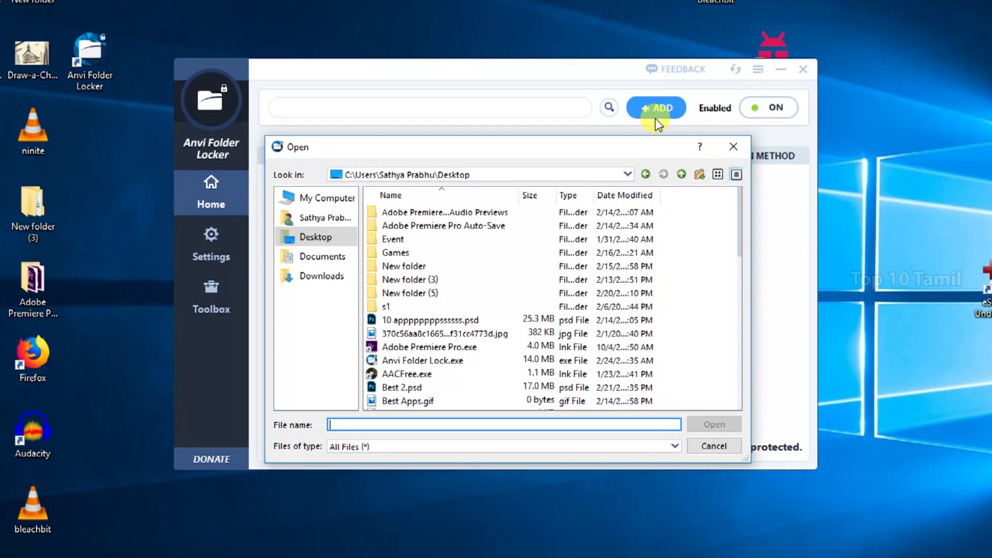
{"action": "left_click", "coordinate": [411, 295]}
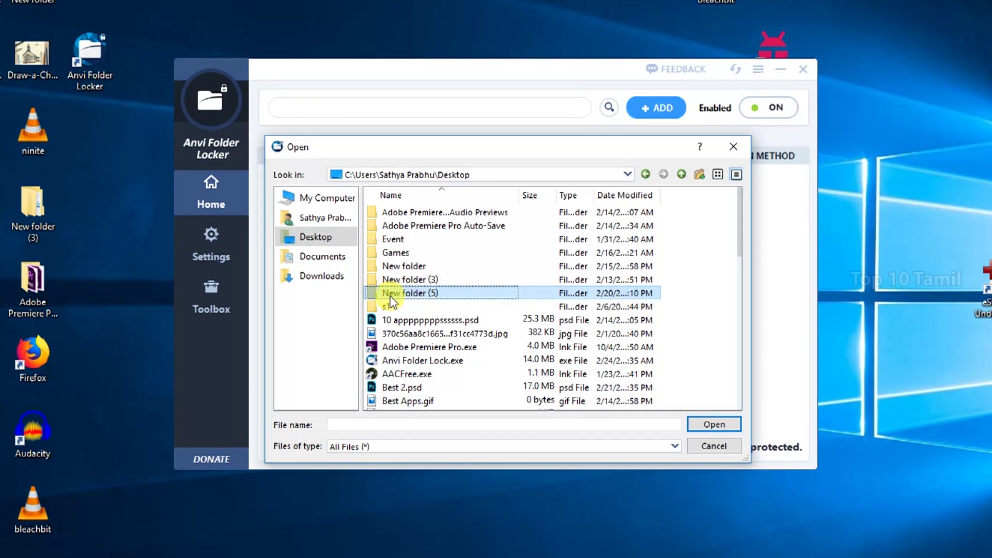
{"action": "left_click", "coordinate": [707, 422]}
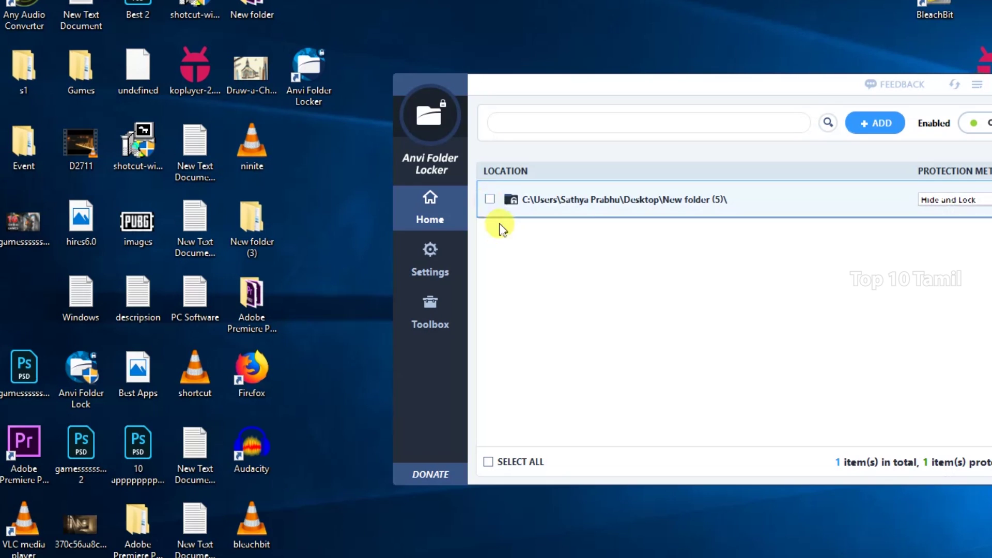
{"action": "left_click", "coordinate": [490, 200]}
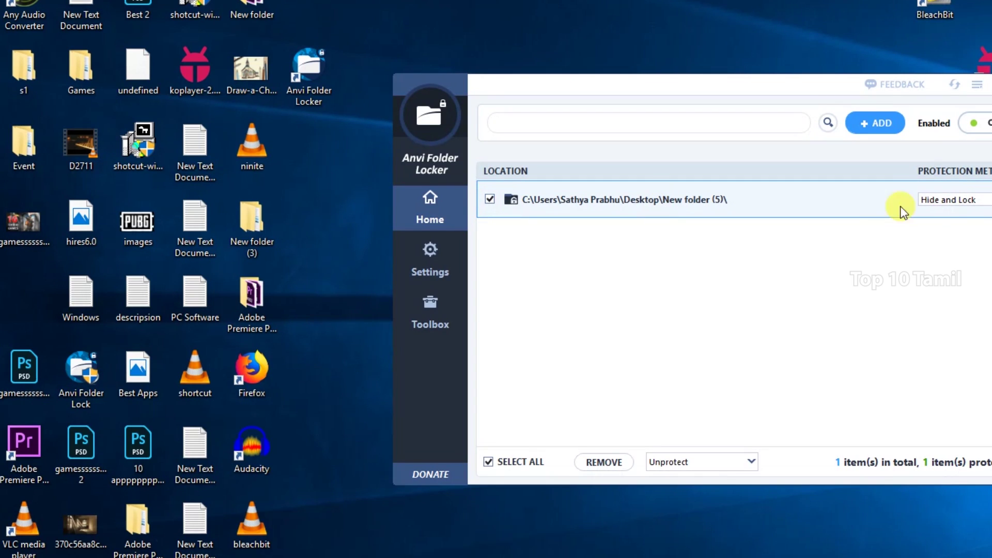
{"action": "left_click", "coordinate": [954, 201]}
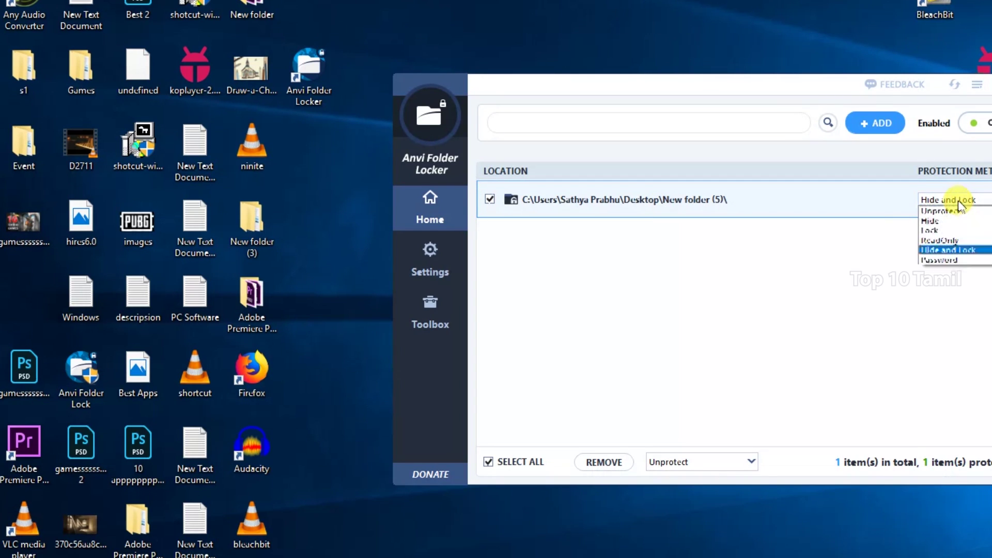
{"action": "left_click", "coordinate": [948, 228]}
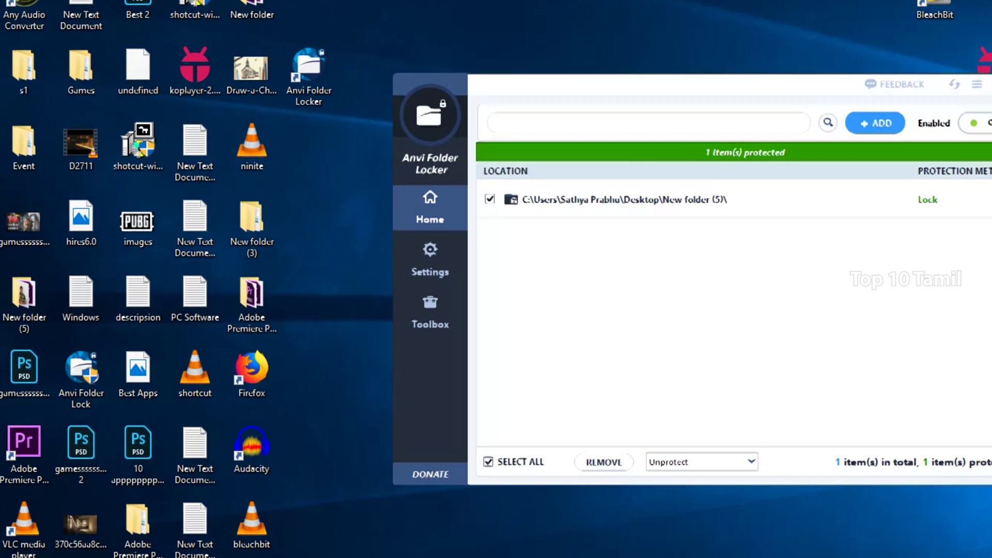
{"action": "left_click", "coordinate": [989, 77]}
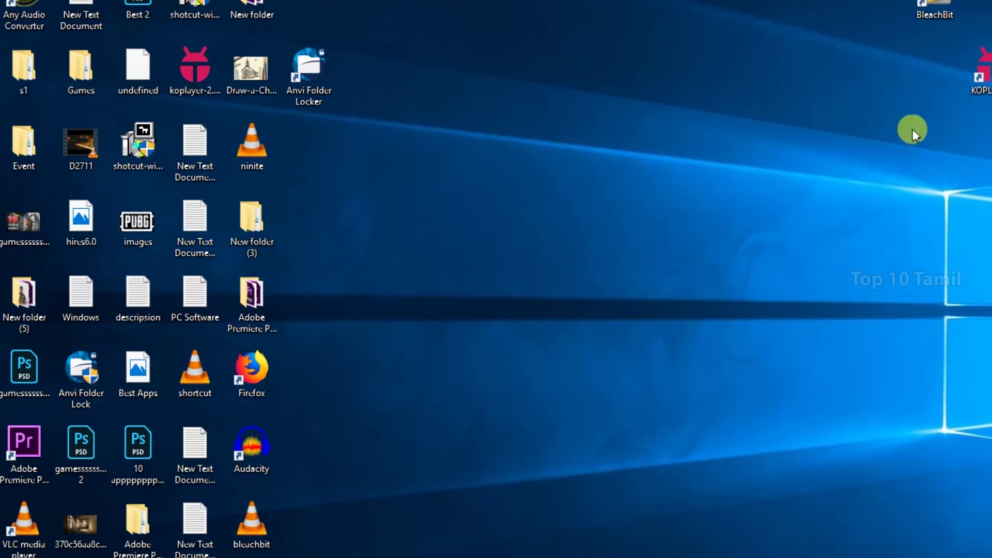
- After the locked New folder (5) refuses to open, log in to Anvi Folder Locker with the master password
{"action": "double_click", "coordinate": [36, 296]}
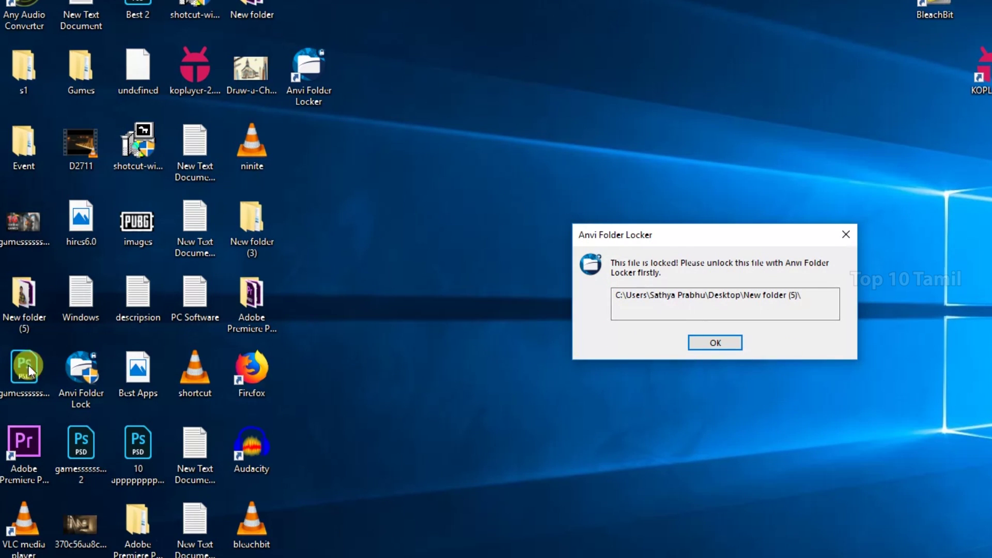
{"action": "left_click", "coordinate": [846, 234]}
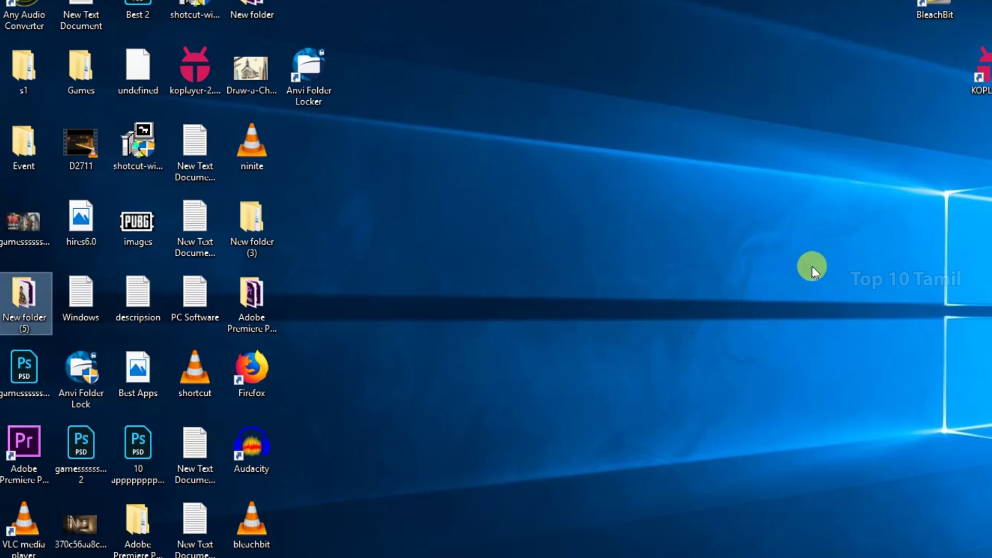
{"action": "double_click", "coordinate": [314, 55]}
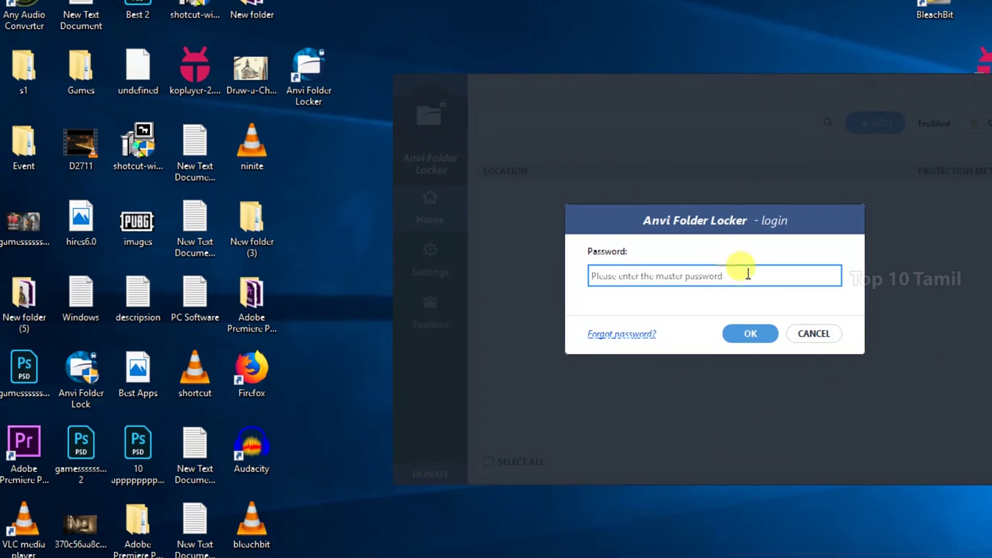
{"action": "type", "text": "1234567"}
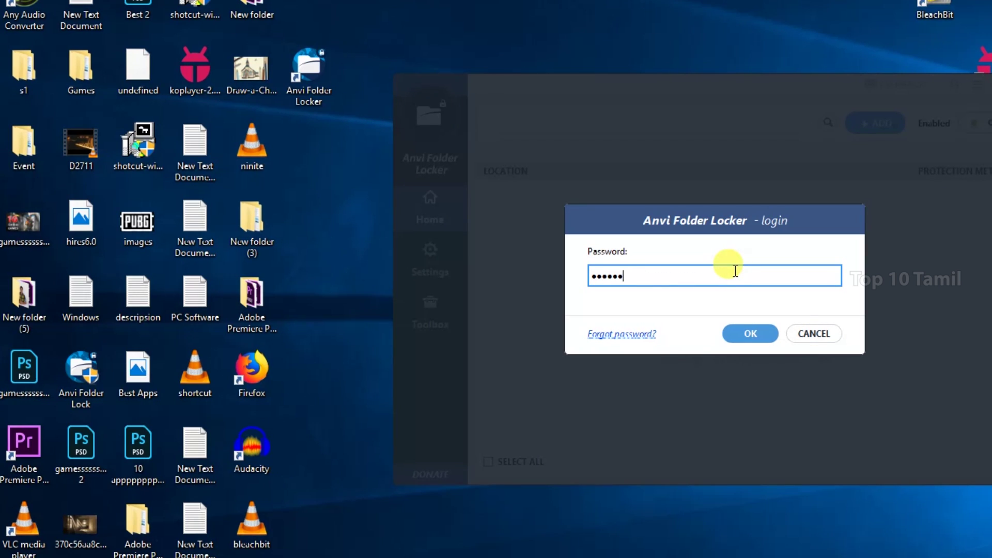
{"action": "type", "text": "8901"}
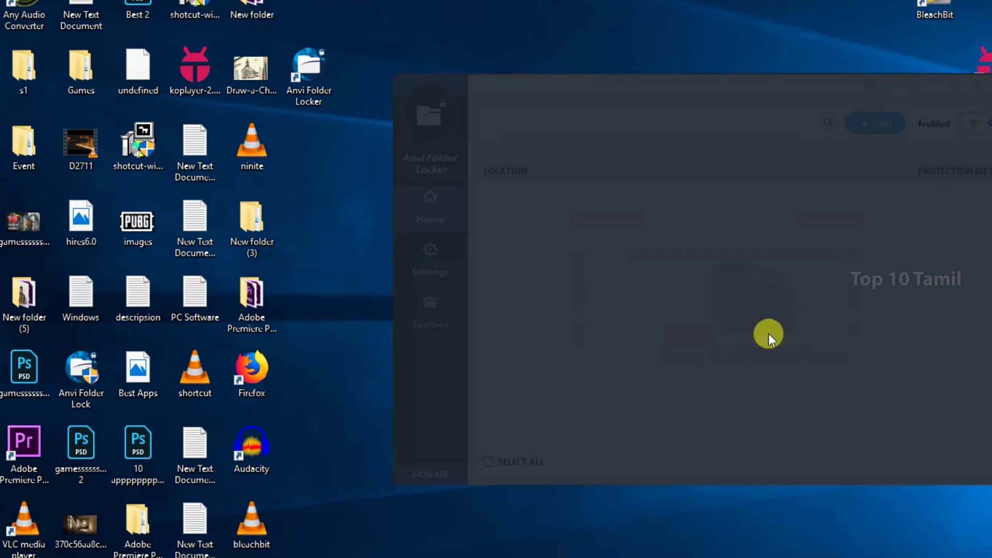
{"action": "left_click", "coordinate": [765, 333]}
- Set New folder (5)'s Protection Method to Unprotect and open it normally
{"action": "left_click", "coordinate": [932, 199]}
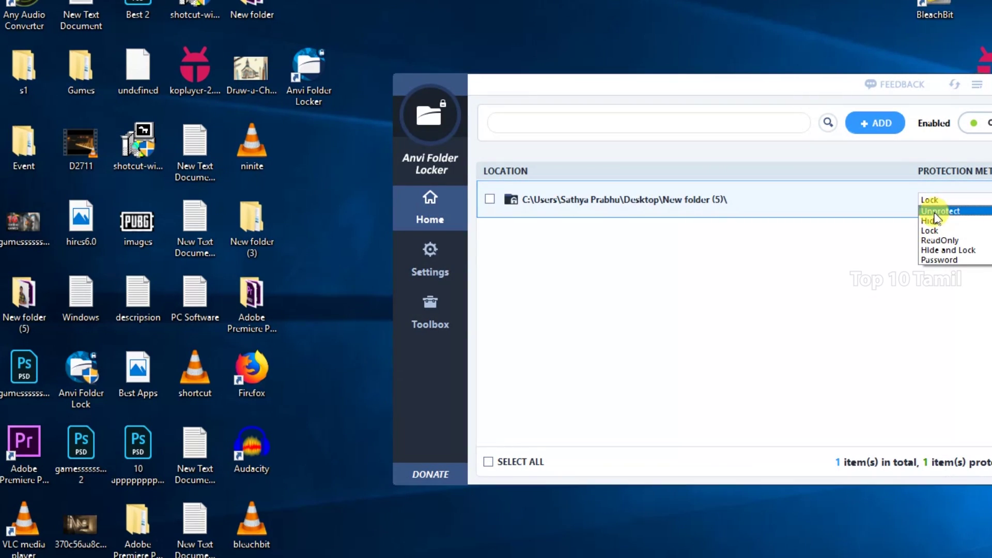
{"action": "left_click", "coordinate": [940, 210]}
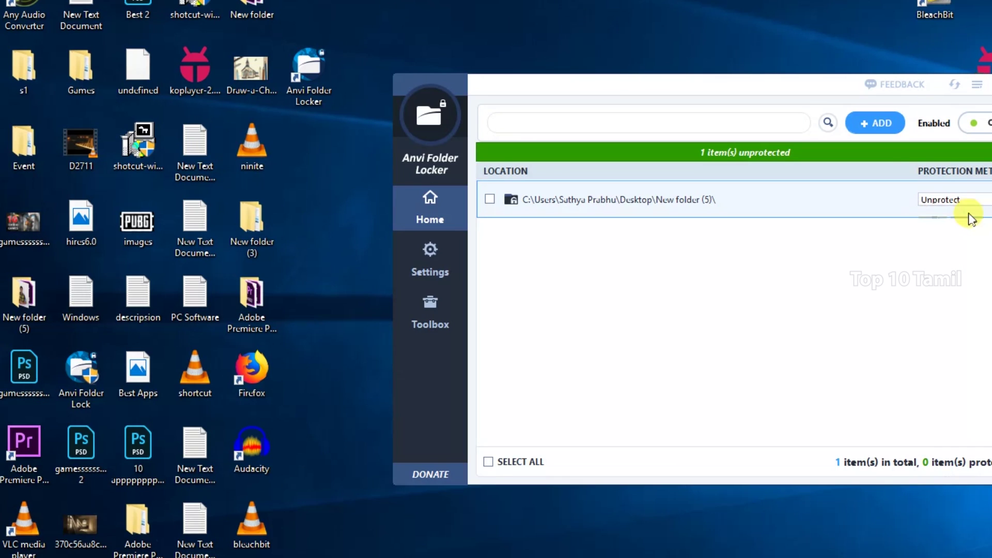
{"action": "left_click", "coordinate": [31, 310]}
{"action": "double_click", "coordinate": [26, 305]}
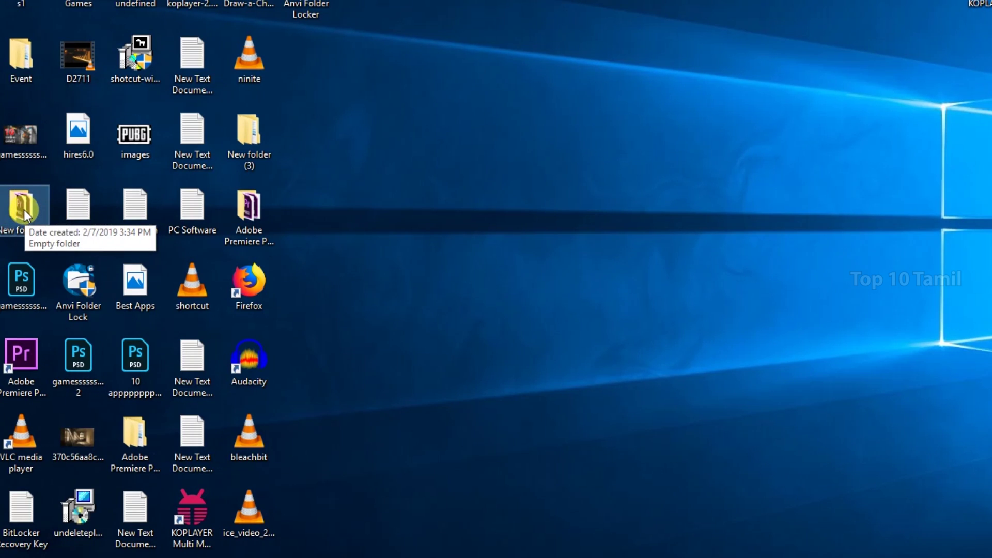
- Delete New folder 5, then uninstall Anvi Folder Locker up to its master password field
{"action": "right_click", "coordinate": [24, 209]}
{"action": "left_click", "coordinate": [103, 530]}
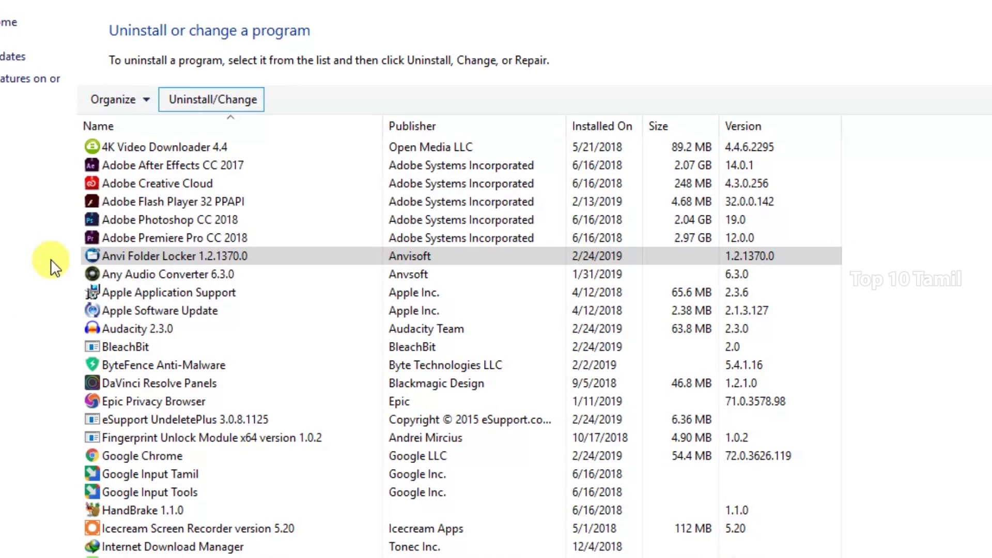
{"action": "left_click", "coordinate": [124, 257]}
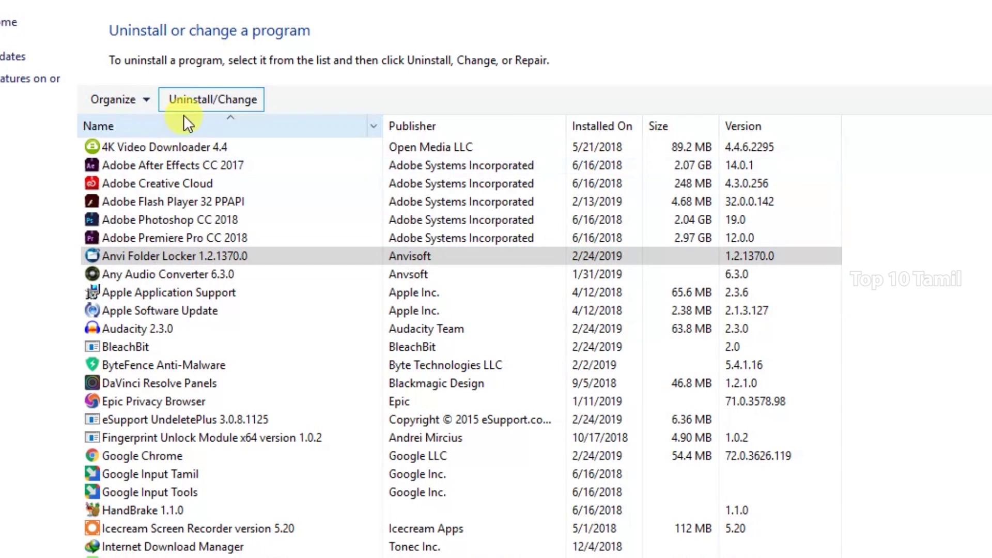
{"action": "left_click", "coordinate": [190, 98]}
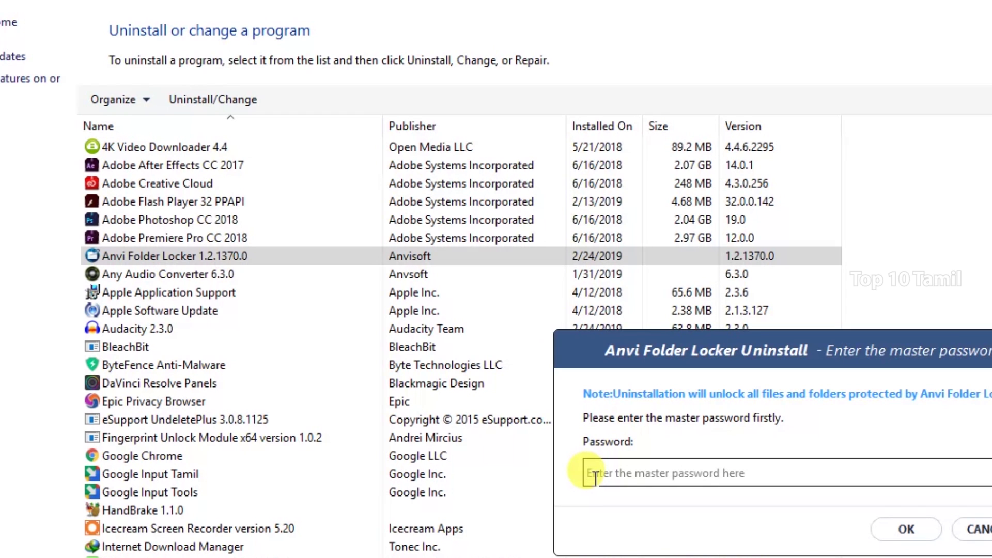
{"action": "left_click", "coordinate": [594, 476]}
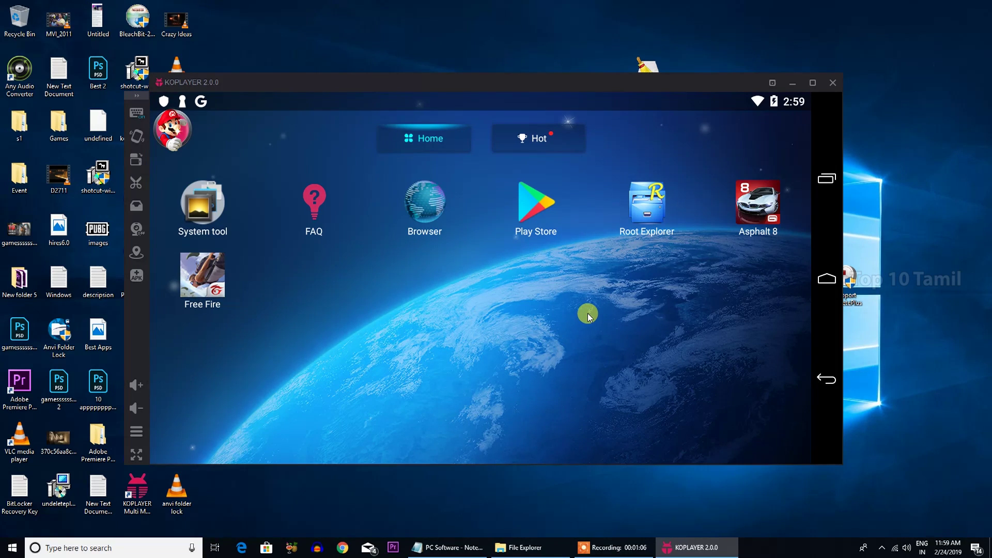
- Browse Play Store's GAMES tab, return home, race Asphalt 8 briefly, then pause it
{"action": "left_click", "coordinate": [528, 210]}
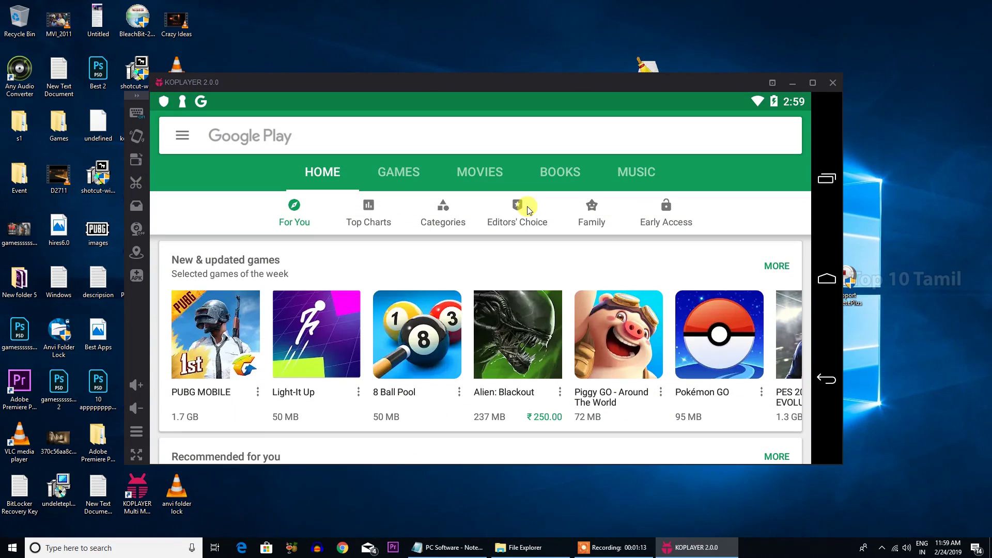
{"action": "left_click", "coordinate": [402, 184]}
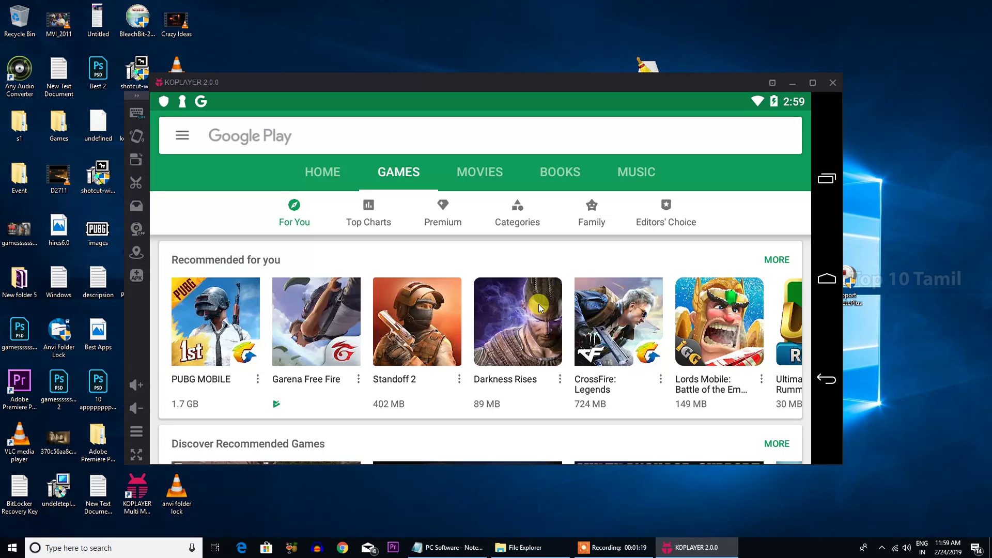
{"action": "left_click", "coordinate": [826, 282]}
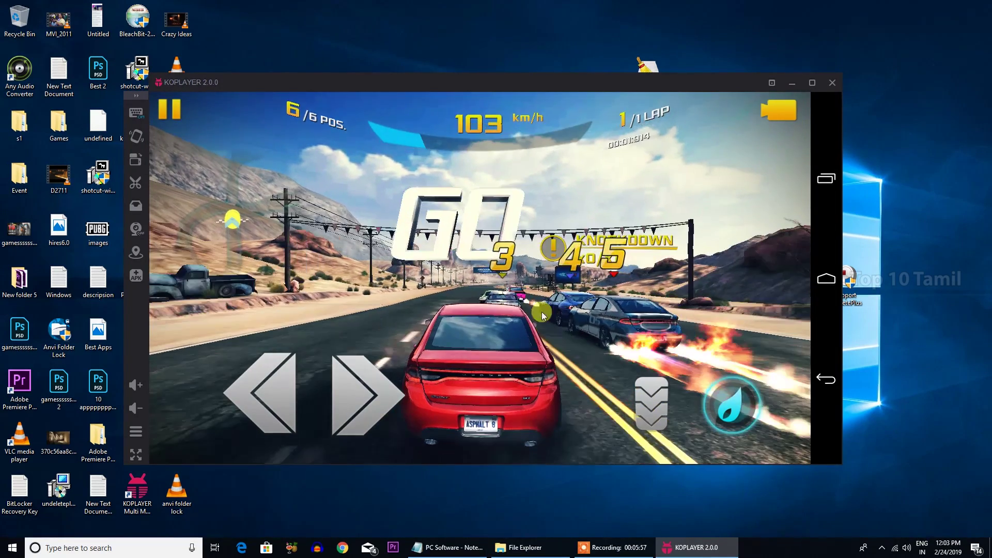
{"action": "left_click", "coordinate": [250, 392]}
{"action": "left_click", "coordinate": [405, 401]}
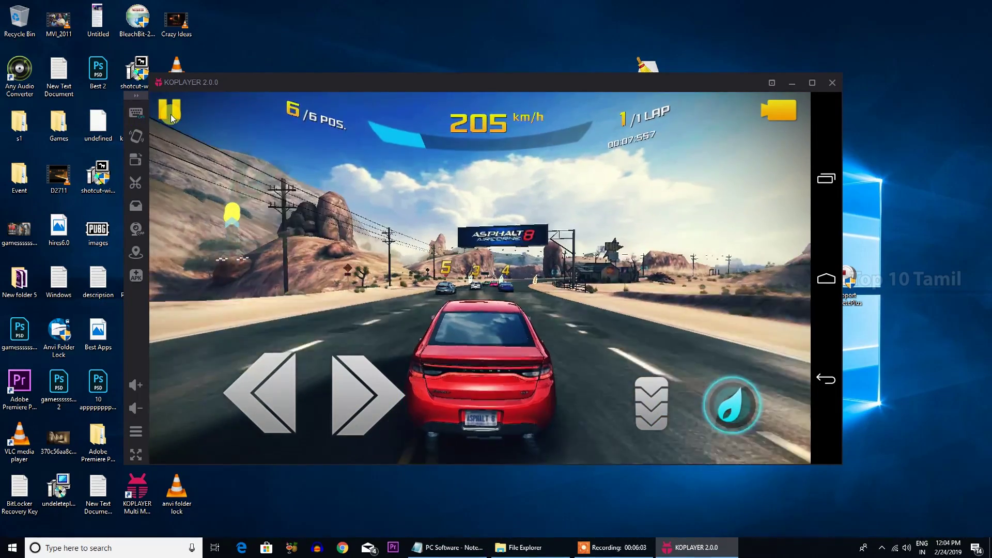
{"action": "left_click", "coordinate": [171, 114]}
- Open Asphalt 8's Controls > CUSTOM, nudge the right steering arrow, and open KOPlayer's Operation editor
{"action": "left_click", "coordinate": [298, 312]}
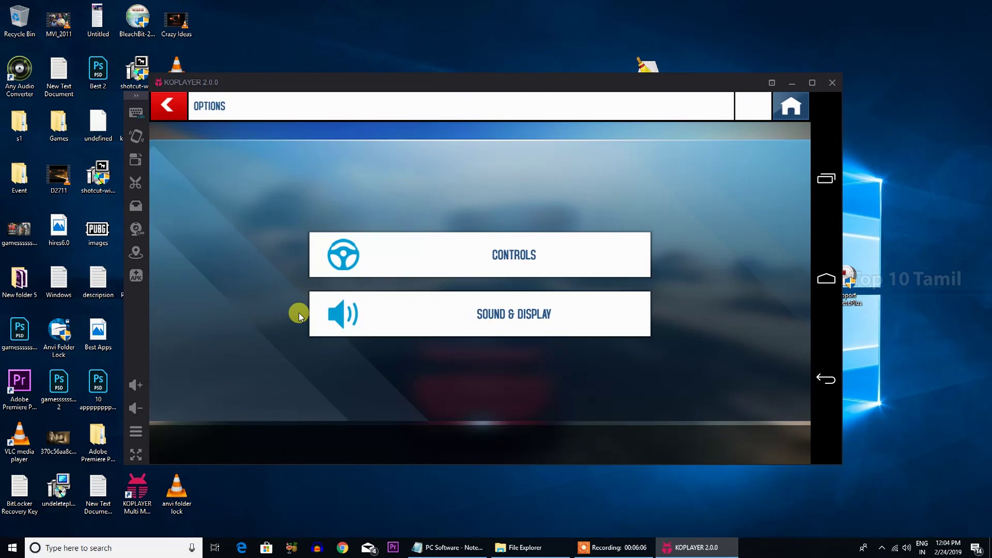
{"action": "left_click", "coordinate": [495, 256]}
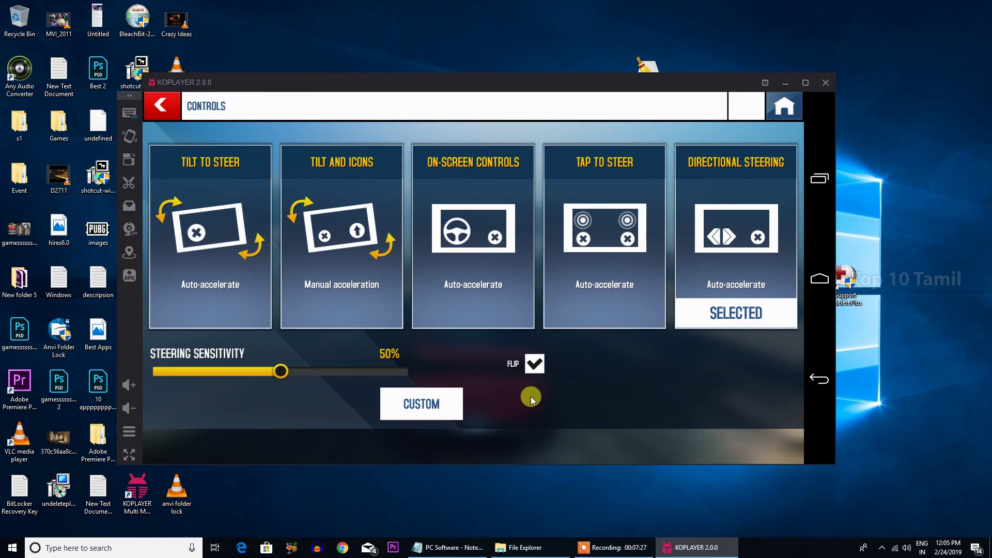
{"action": "left_click", "coordinate": [442, 407]}
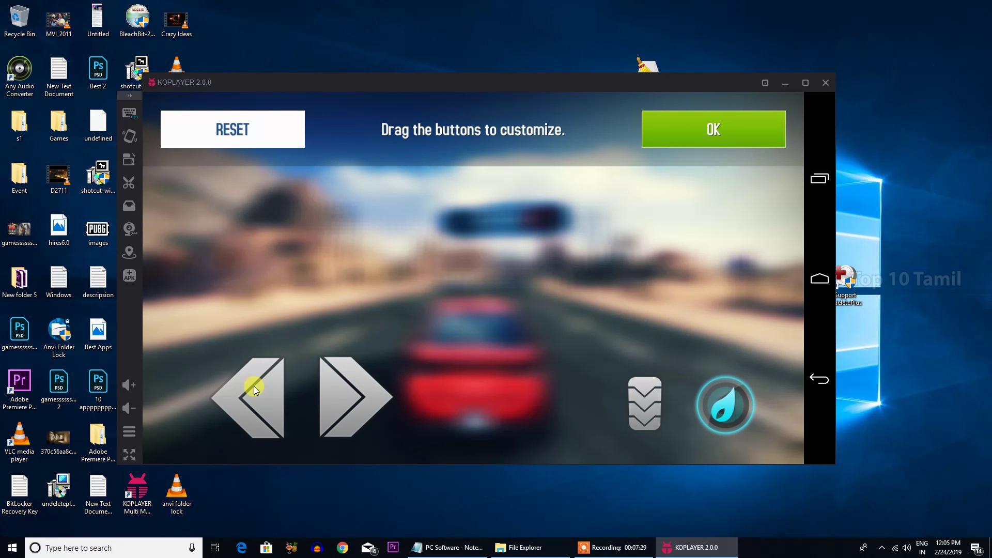
{"action": "left_click", "coordinate": [334, 390]}
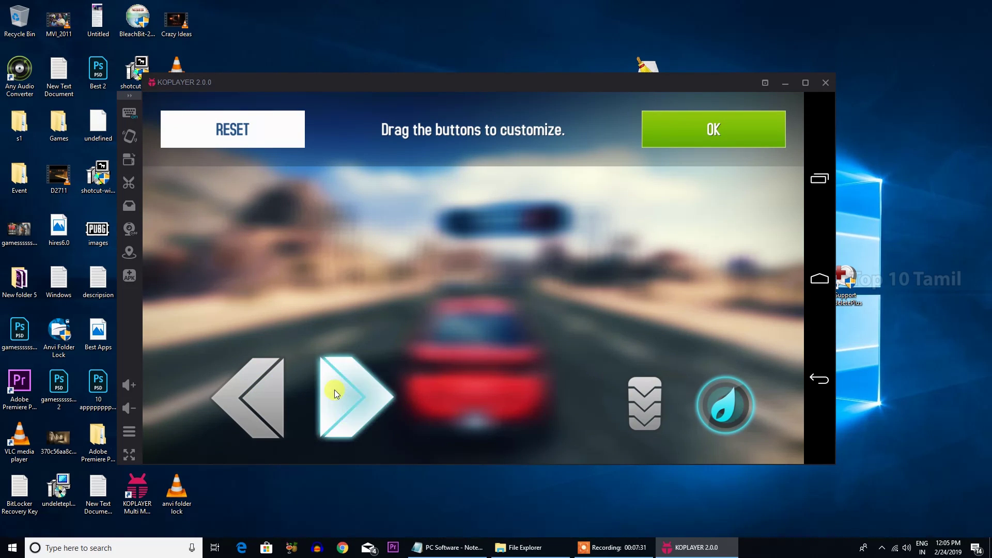
{"action": "left_click_drag", "start_coordinate": [334, 389], "coordinate": [330, 389]}
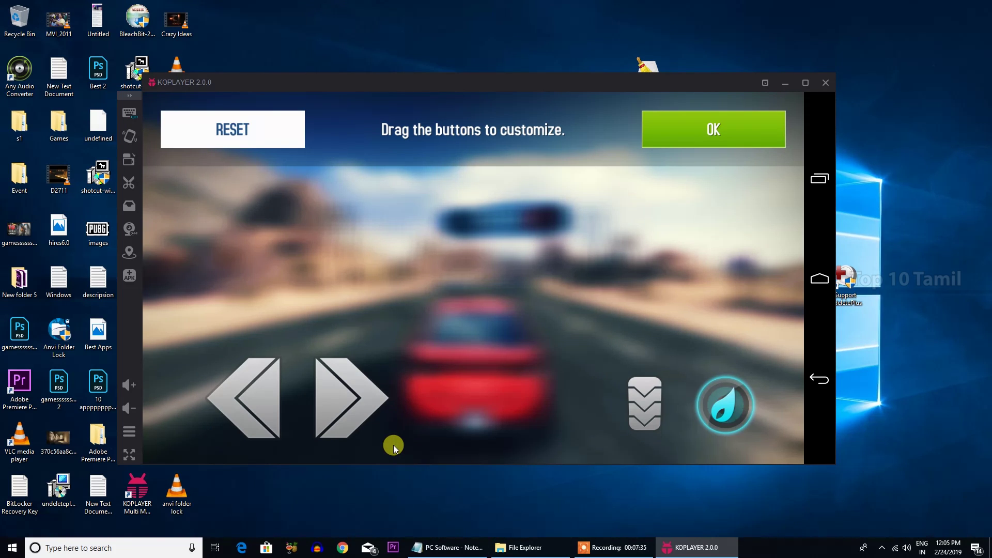
{"action": "left_click", "coordinate": [129, 116]}
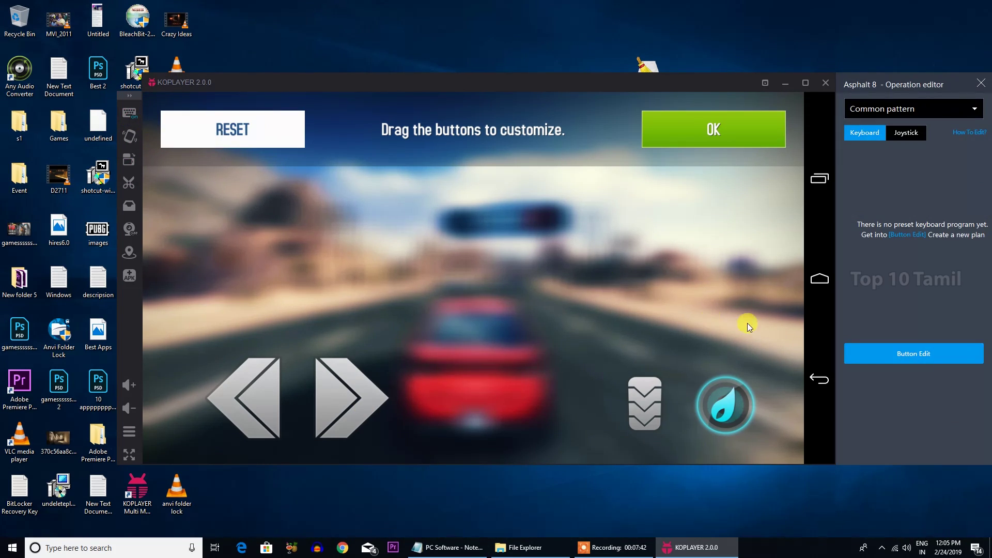
- In Button Edit, bind A to the left steering arrow and D to the right
{"action": "left_click", "coordinate": [898, 134]}
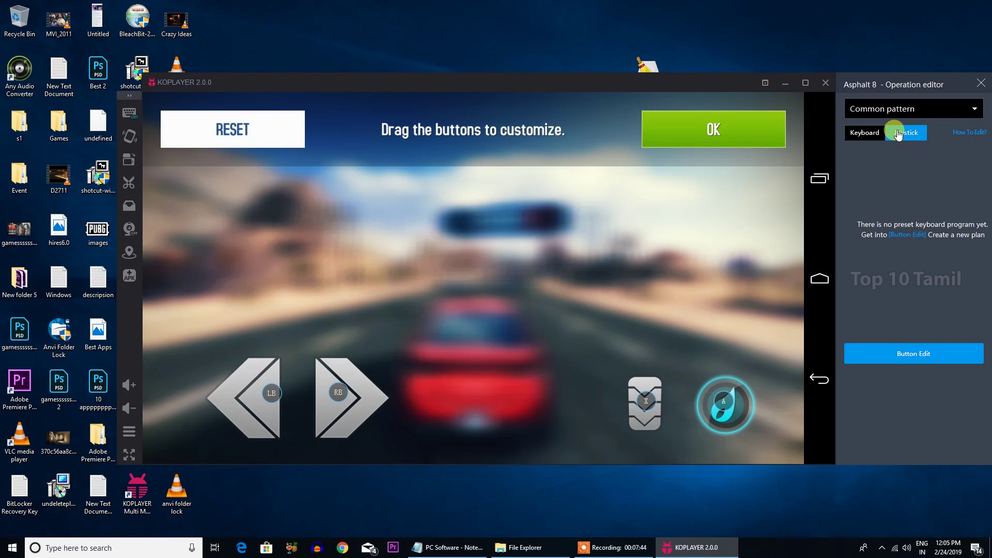
{"action": "left_click", "coordinate": [871, 135]}
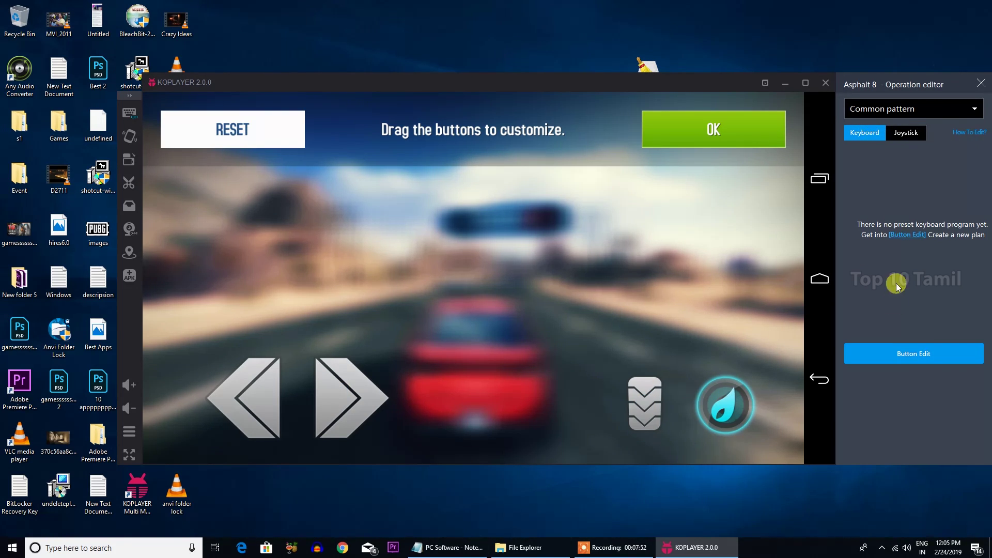
{"action": "left_click", "coordinate": [902, 361]}
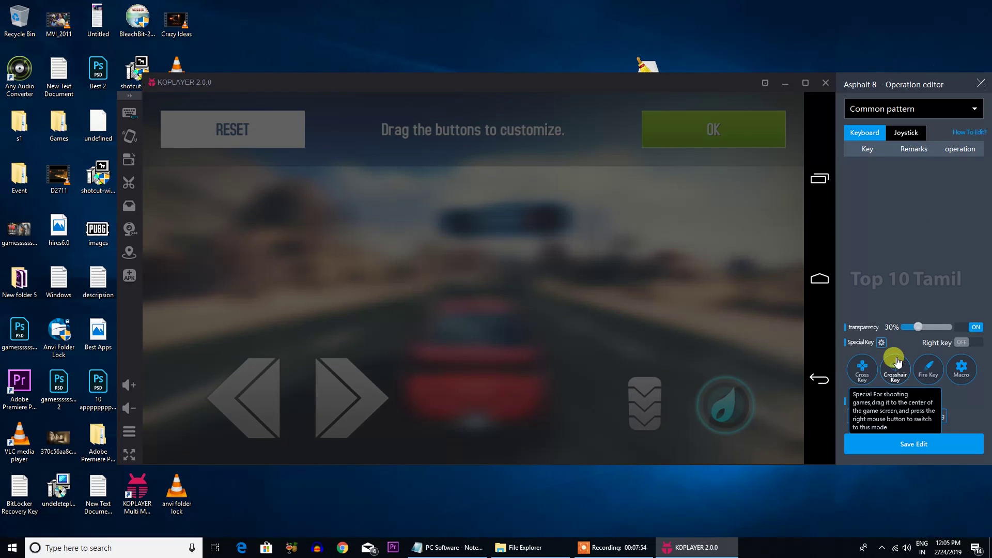
{"action": "left_click", "coordinate": [262, 398]}
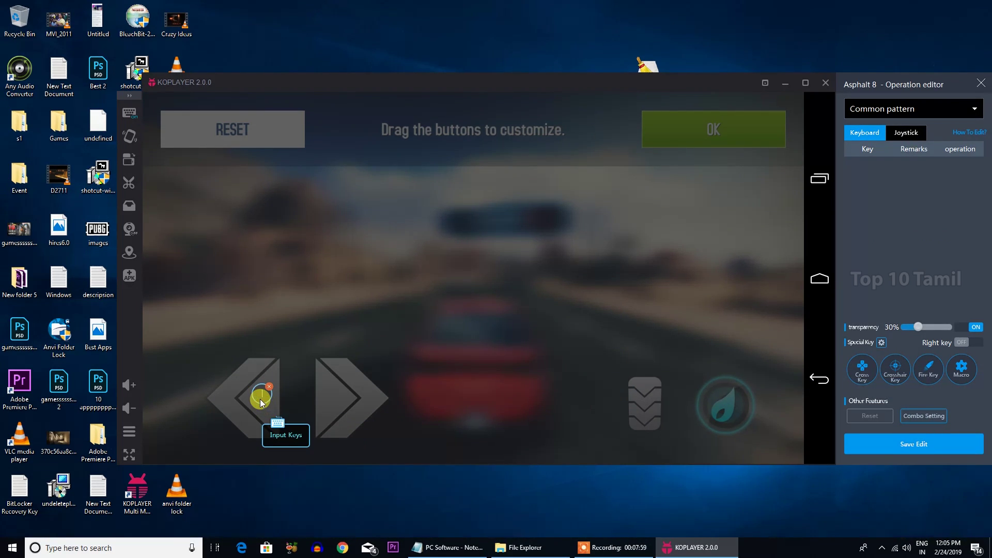
{"action": "key", "text": "a"}
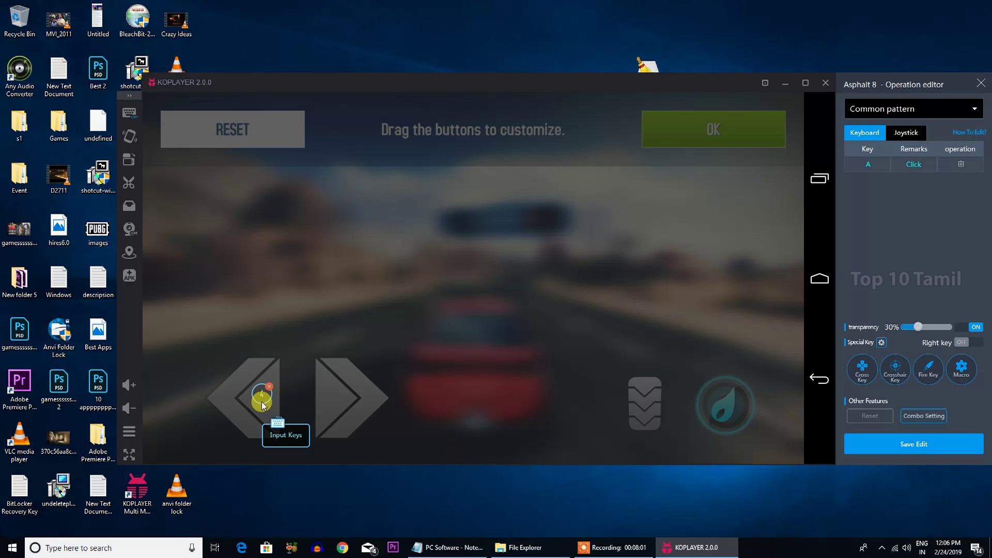
{"action": "left_click", "coordinate": [329, 394]}
{"action": "key", "text": "d"}
- Bind Alt to the brake and Space to nitro, save the edit, and resume racing
{"action": "left_click", "coordinate": [645, 407]}
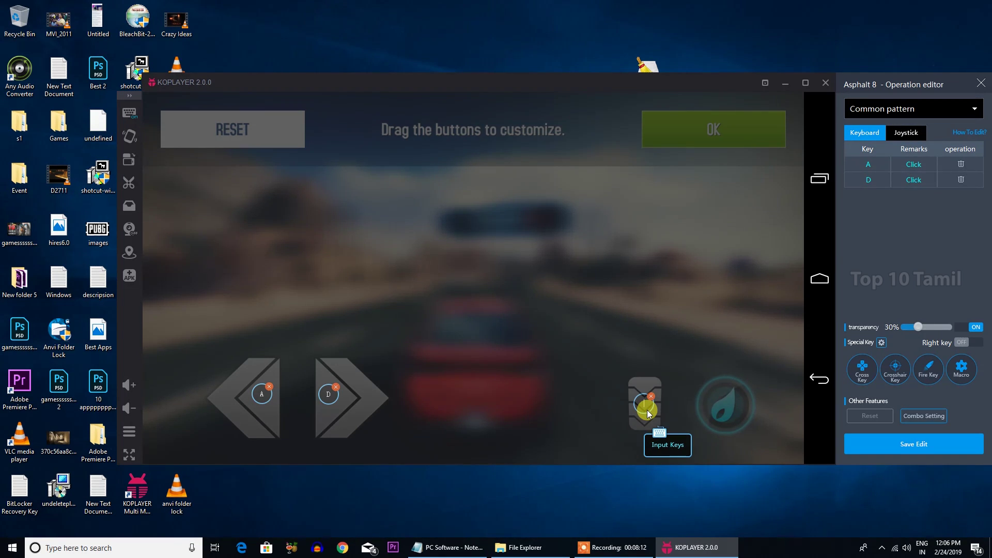
{"action": "key", "text": "alt"}
{"action": "left_click", "coordinate": [725, 407]}
{"action": "key", "text": "space"}
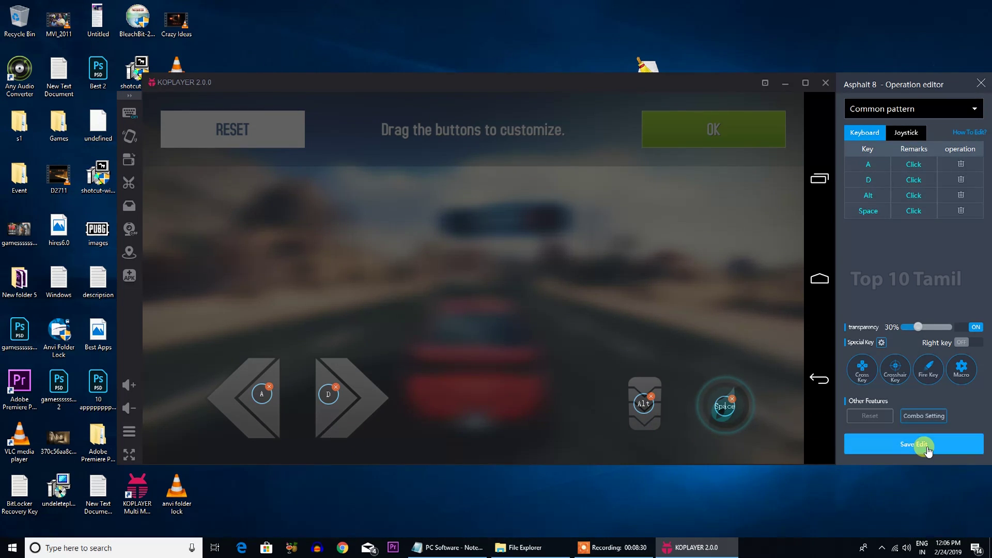
{"action": "left_click", "coordinate": [927, 451]}
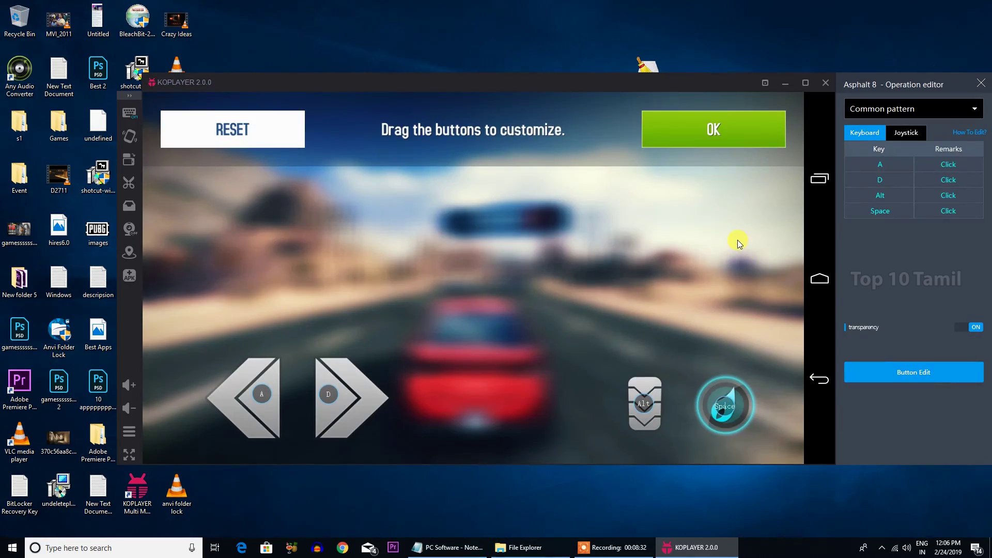
{"action": "left_click", "coordinate": [730, 147]}
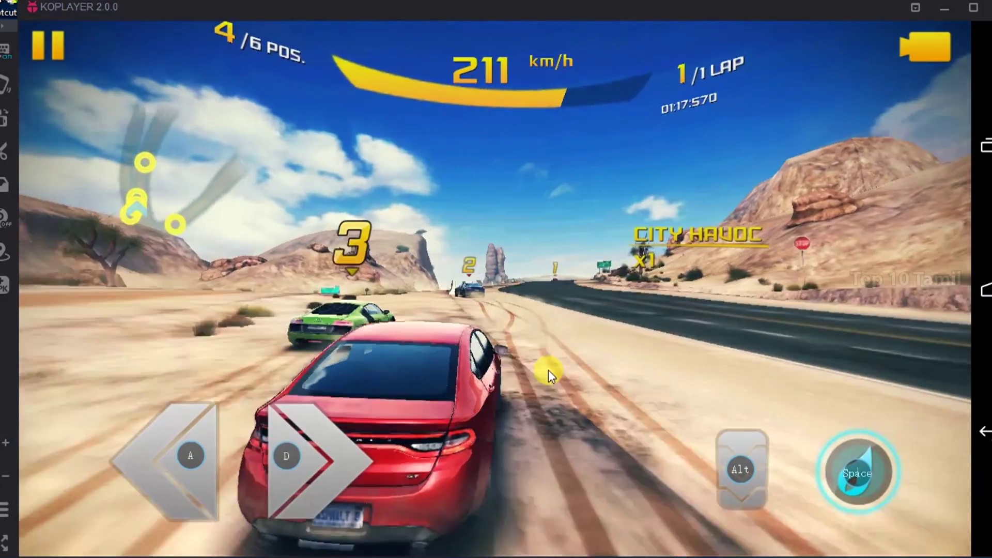
- Steer the Asphalt 8 race with A and D, then place a right-mouse key in Free Fire's layout
{"action": "key", "text": "d"}
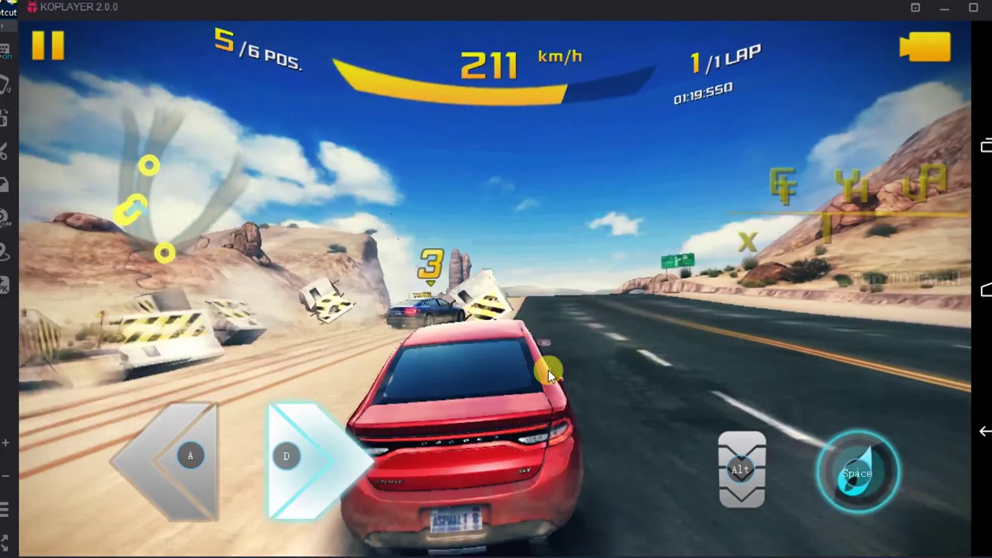
{"action": "key", "text": "a"}
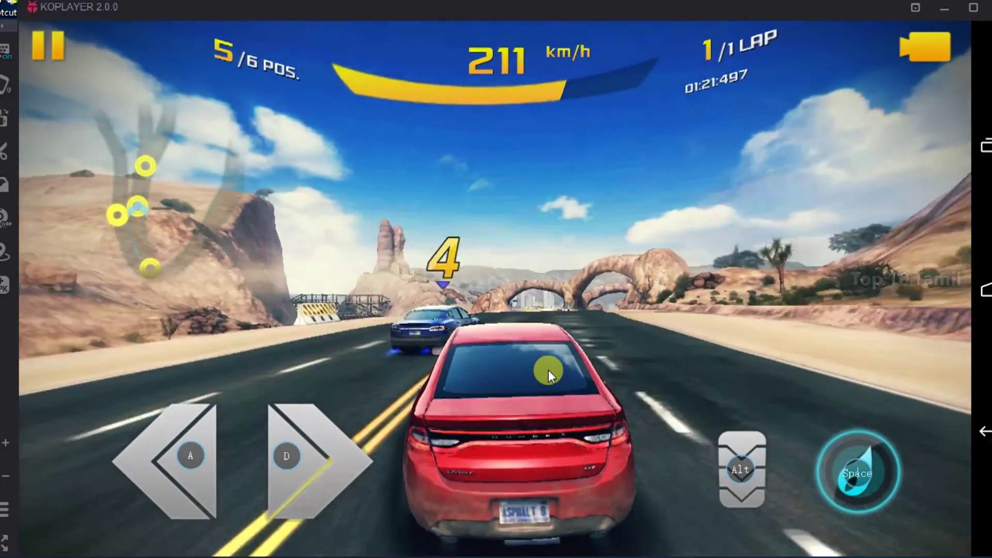
{"action": "key", "text": "d"}
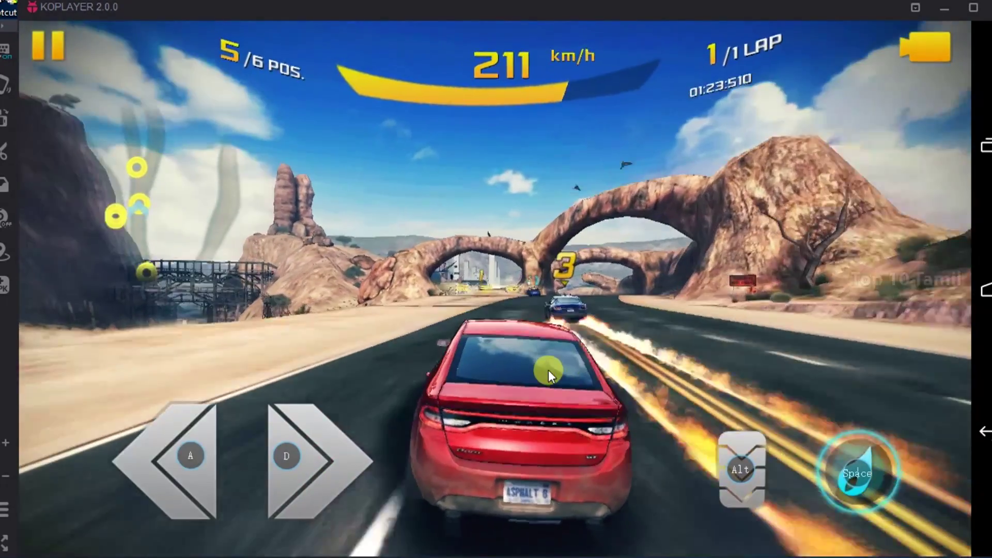
{"action": "key", "text": "d"}
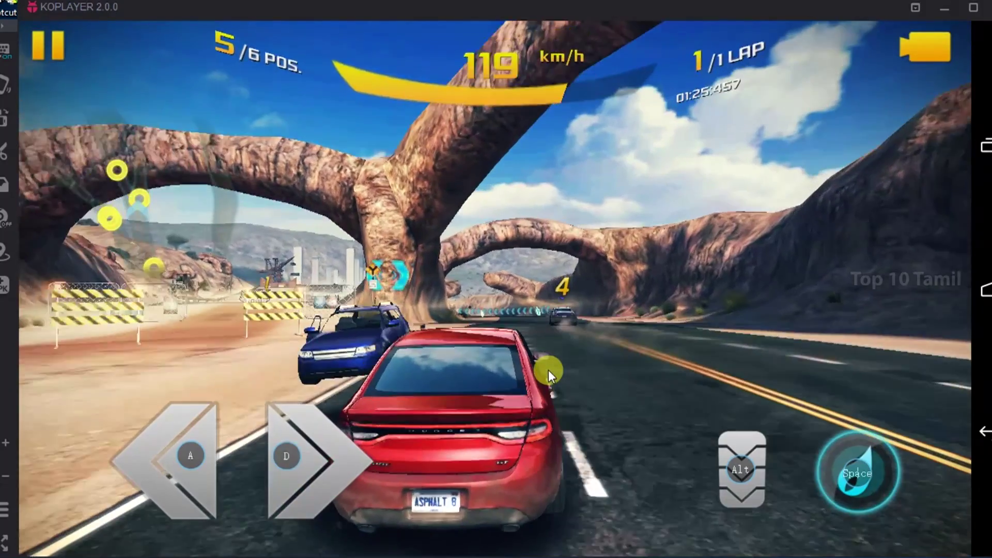
{"action": "key", "text": "a"}
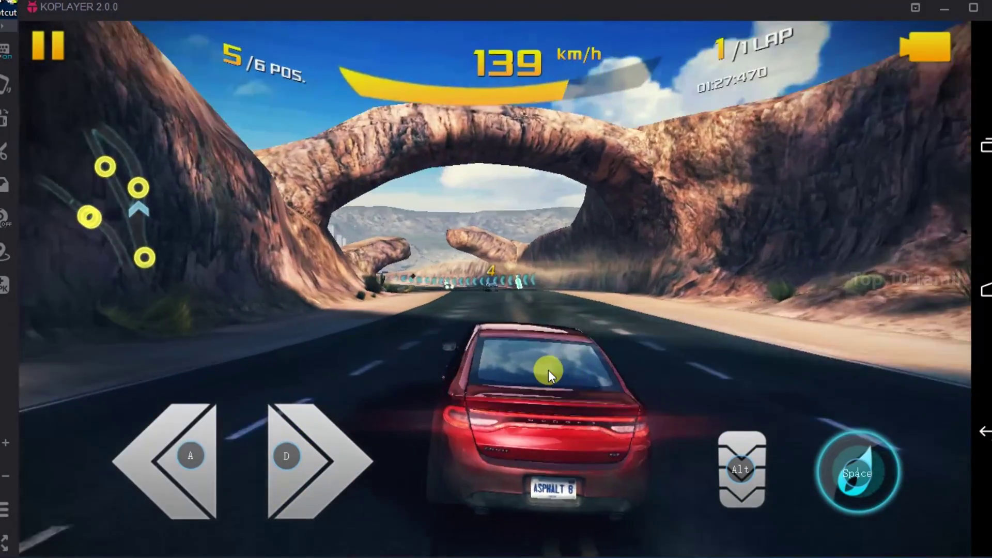
{"action": "key", "text": "d"}
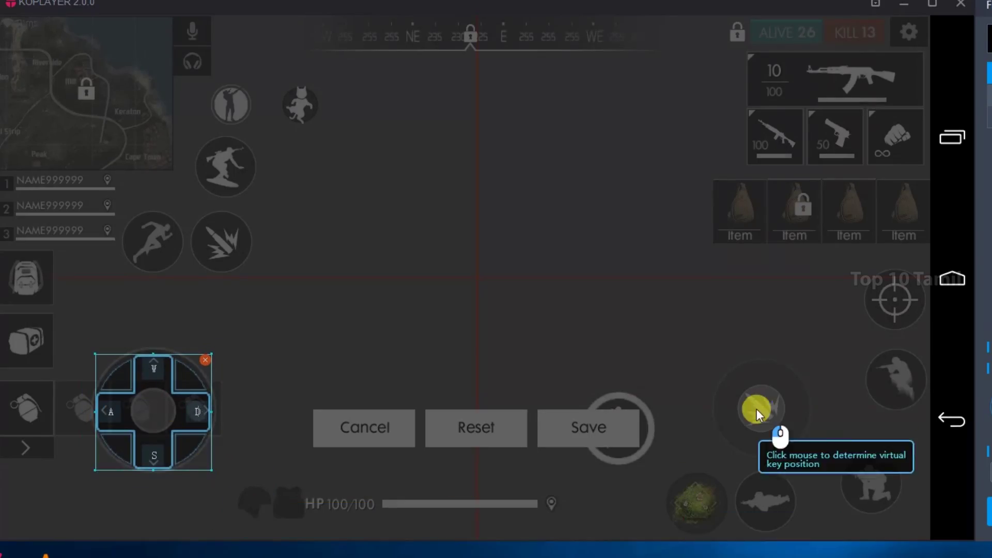
{"action": "right_click", "coordinate": [758, 409]}
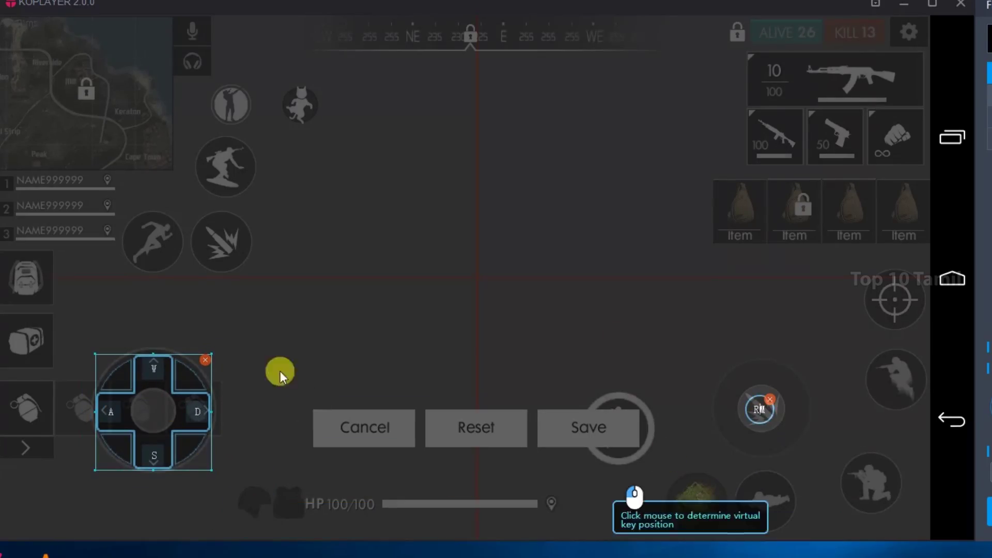